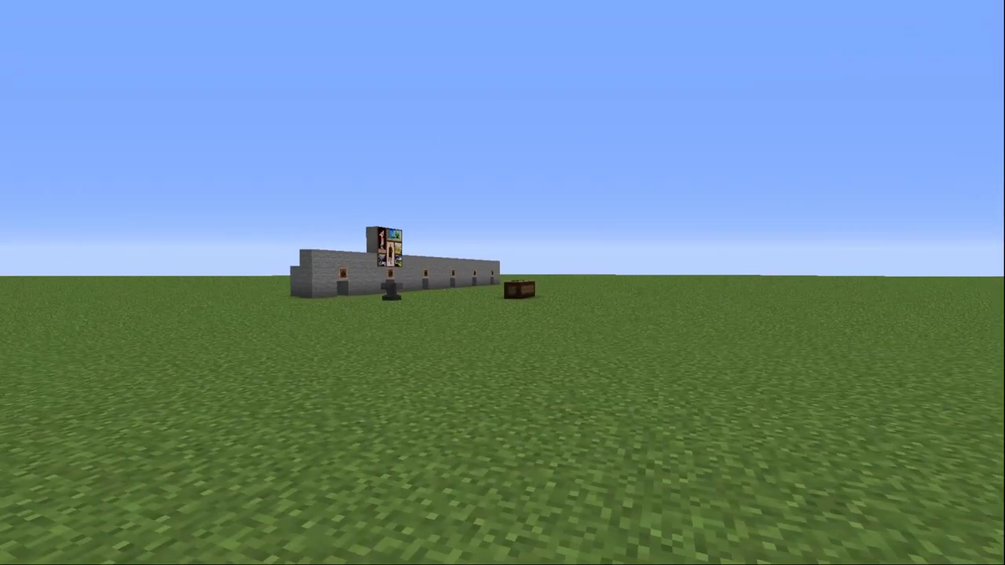
Bring up the game HUD and place a spruce planks block on the grass in front of the red wall.
{"action": "key", "text": "F1"}
{"action": "key", "text": "8"}
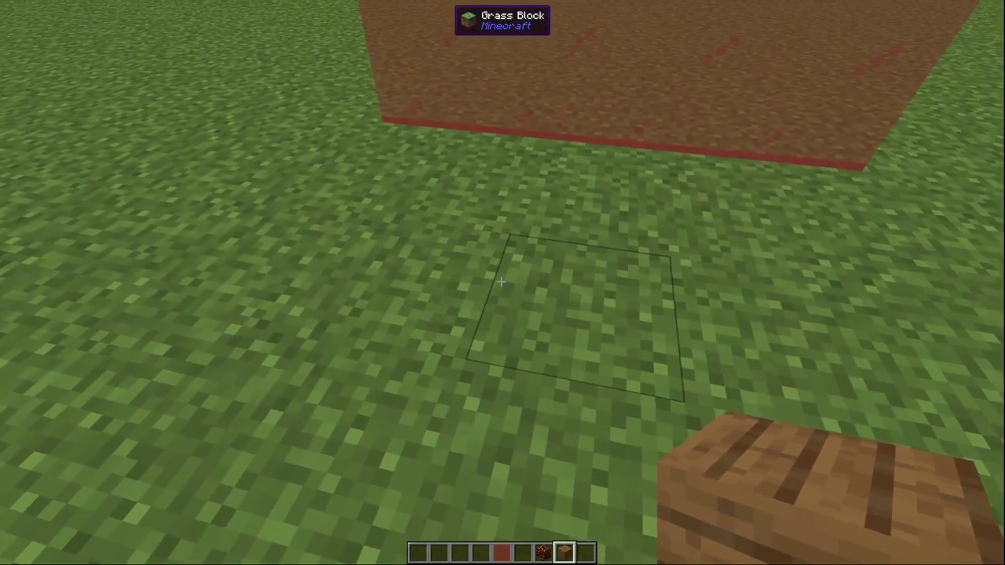
{"action": "right_click", "coordinate": [501, 281]}
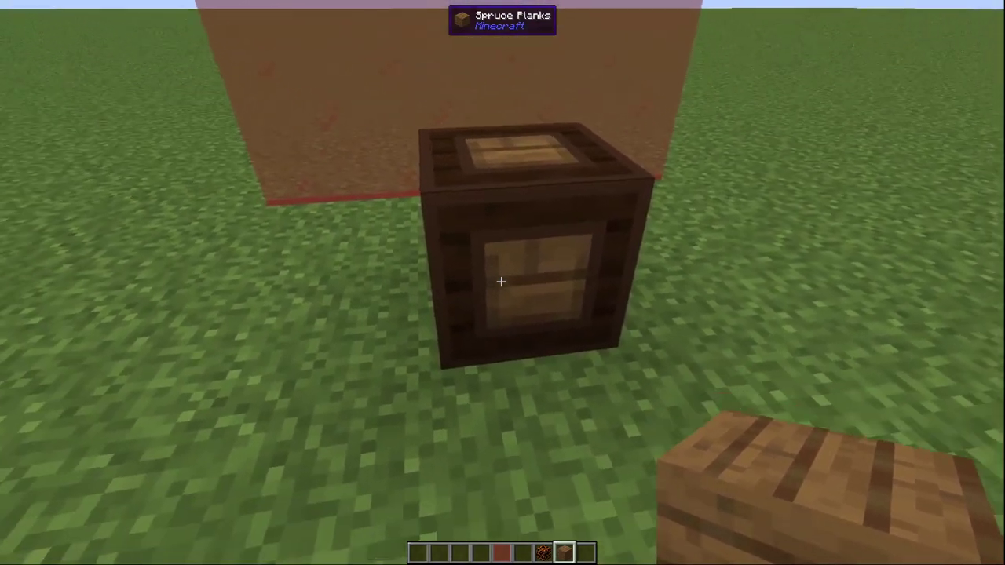
Examine how the connected texture frames the single spruce planks block, the L shape, the square ring and the cross.
{"action": "key", "text": "w"}
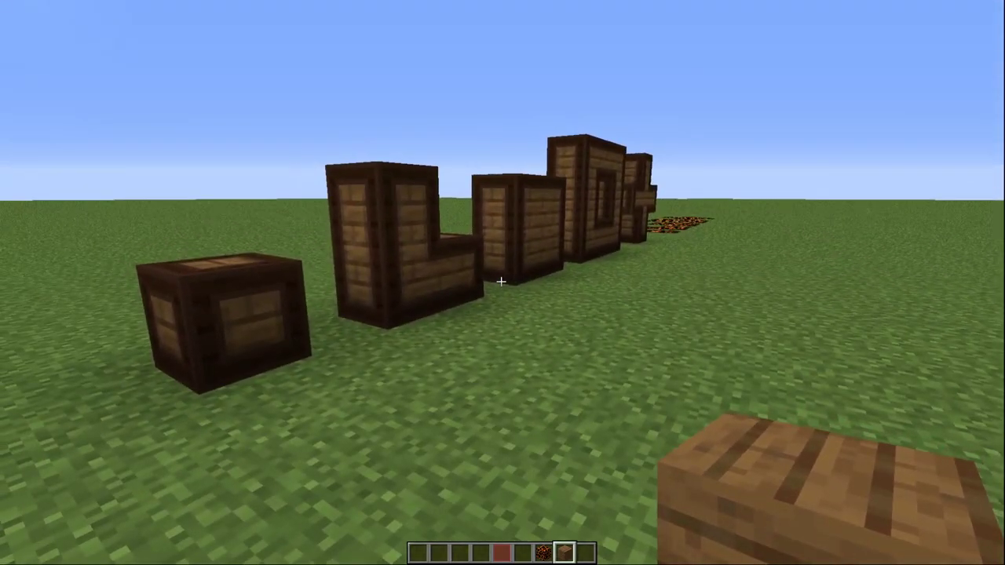
{"action": "key", "text": "w"}
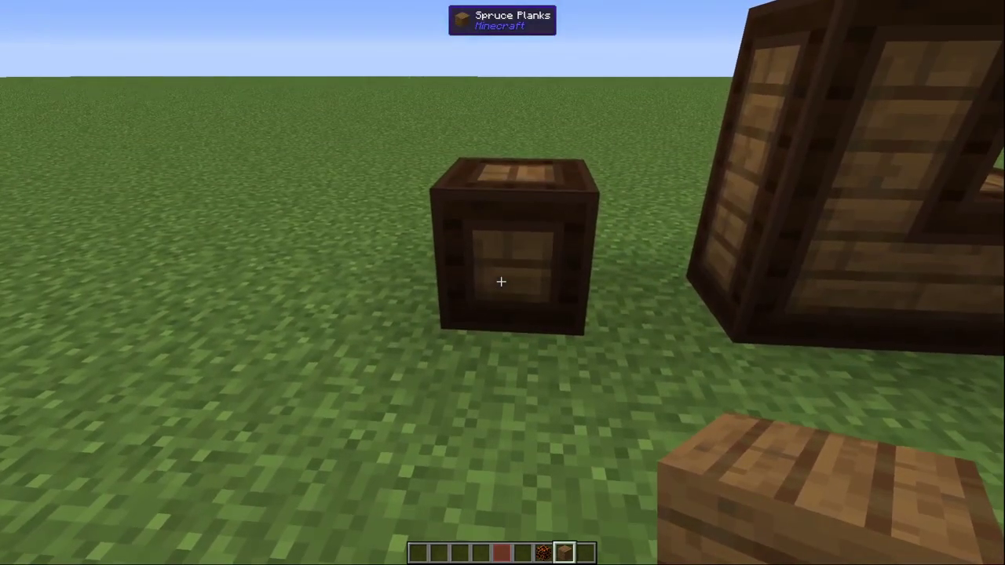
{"action": "key", "text": "s"}
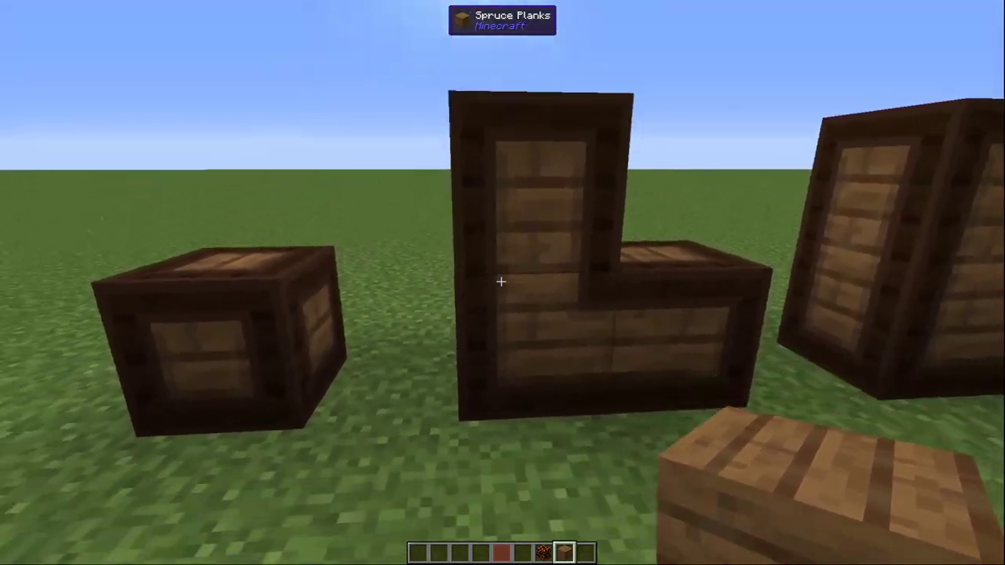
{"action": "key", "text": "d"}
{"action": "key", "text": "w"}
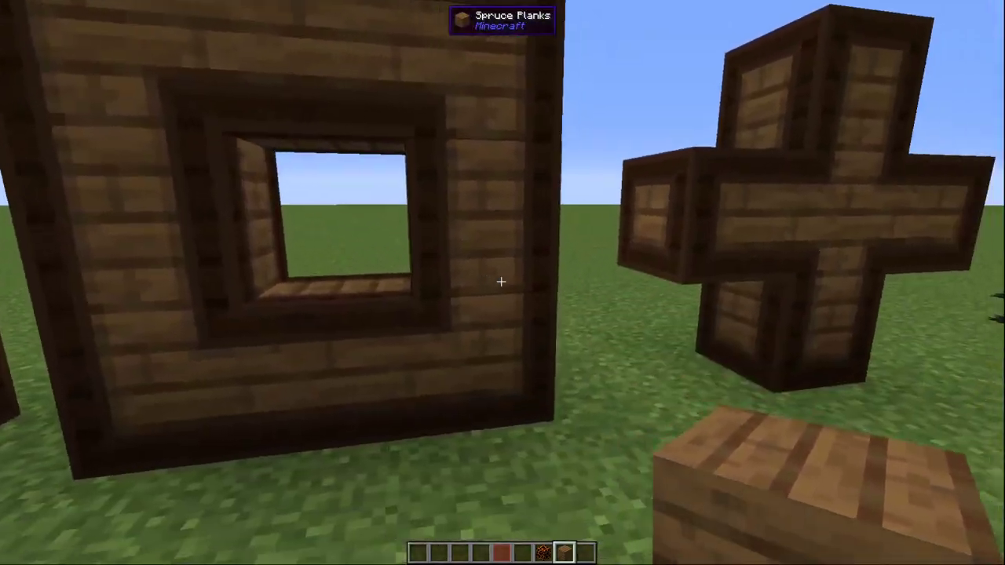
{"action": "key", "text": "w"}
{"action": "key", "text": "d"}
{"action": "key", "text": "w"}
{"action": "key", "text": "d"}
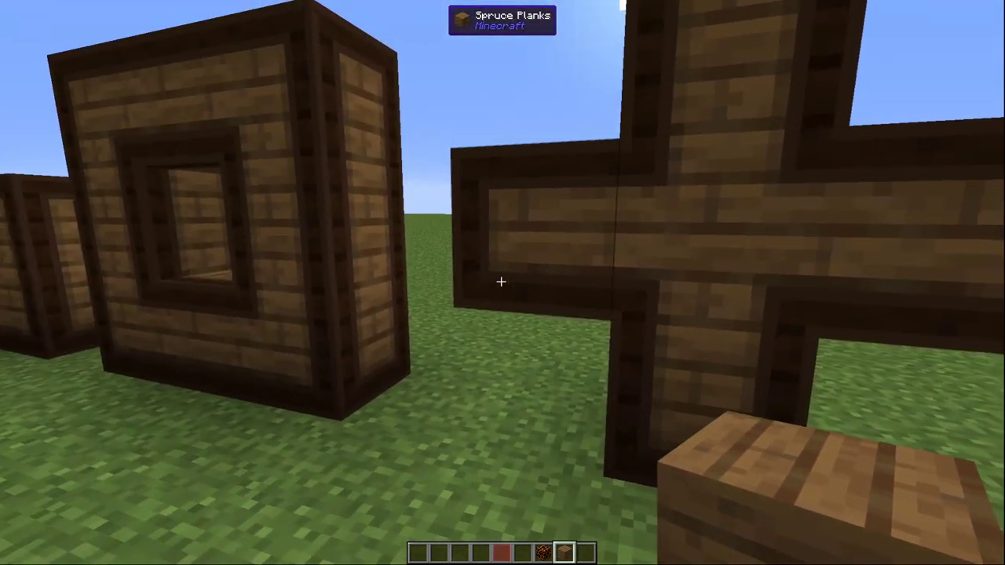
{"action": "key", "text": "d"}
{"action": "key", "text": "d"}
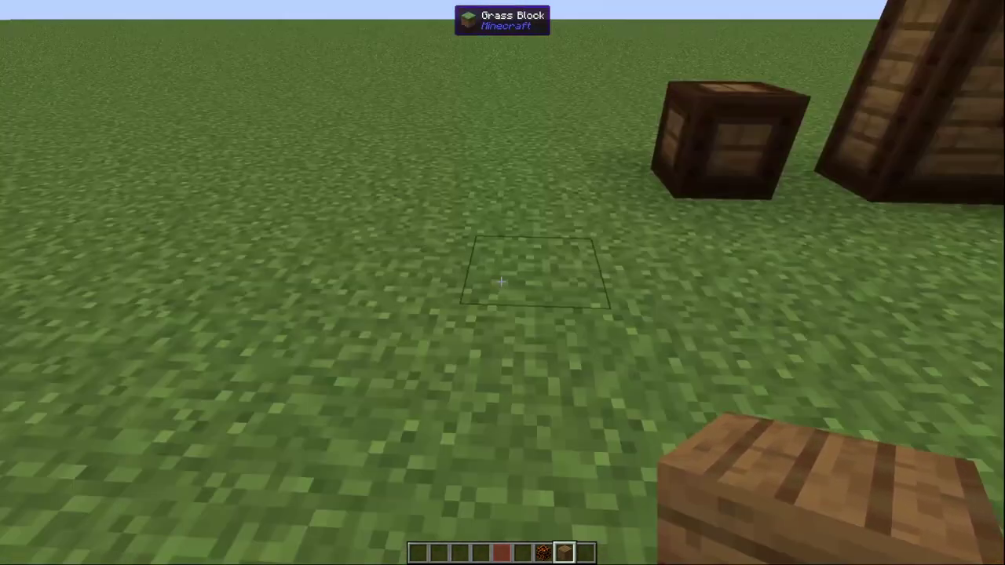
Inspect the large spruce planks wall up close, and view the combined window structure from another side.
{"action": "key", "text": "d"}
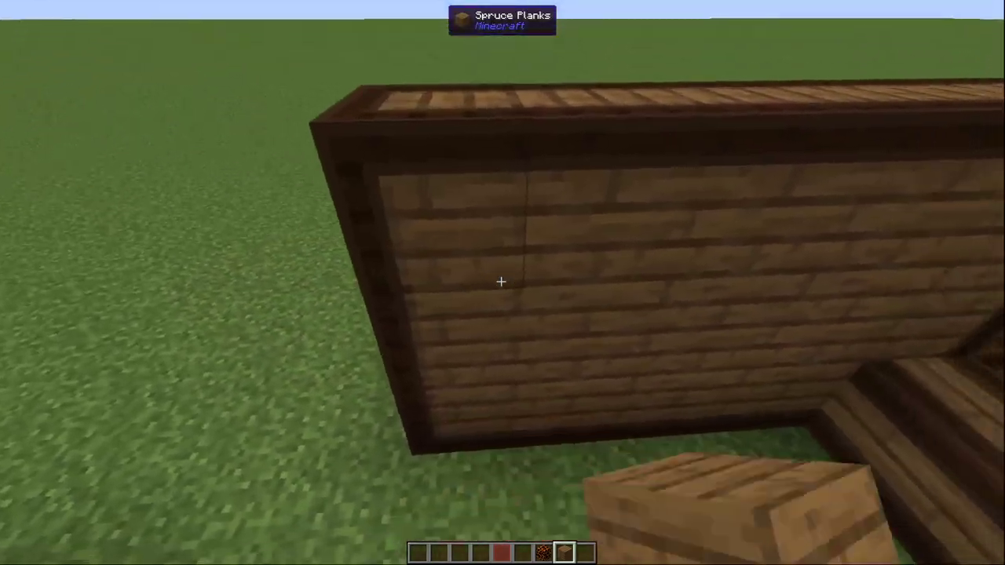
{"action": "key", "text": "d"}
{"action": "key", "text": "shift"}
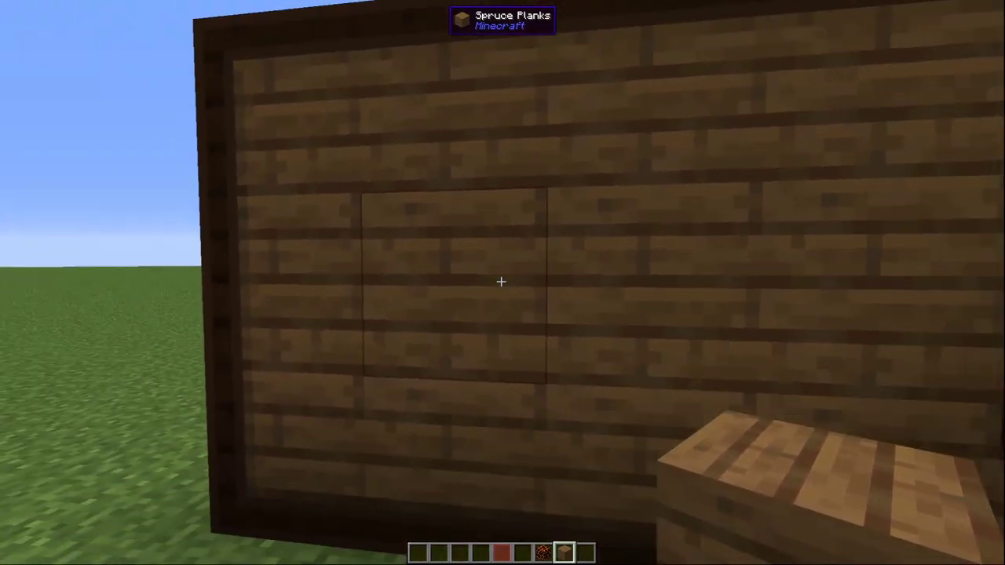
{"action": "key", "text": "q"}
{"action": "key", "text": "s"}
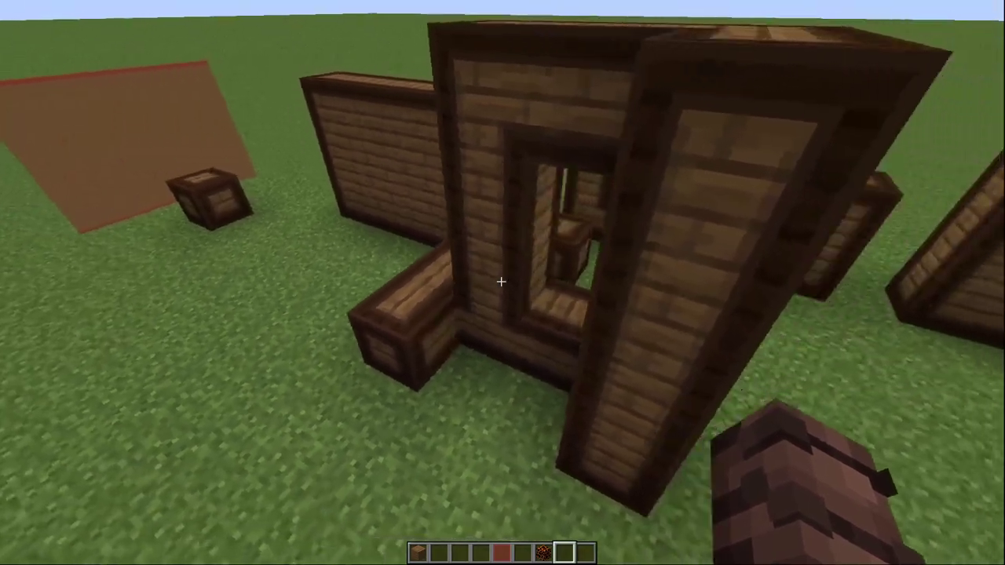
{"action": "key", "text": "d"}
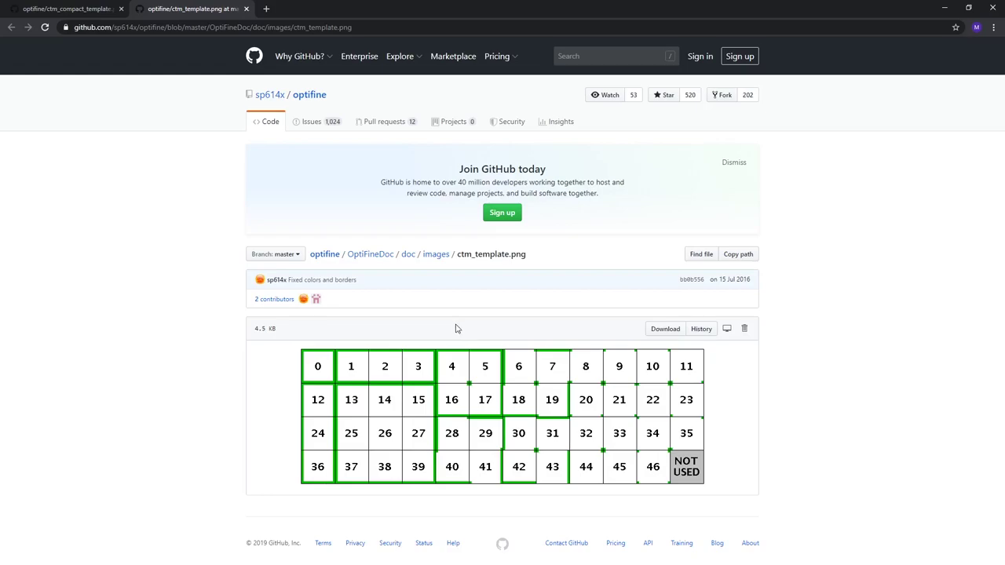
View the ctm_compact template page on GitHub, and bring up the spruce_planks.png document in Photoshop.
{"action": "left_click", "coordinate": [55, 7]}
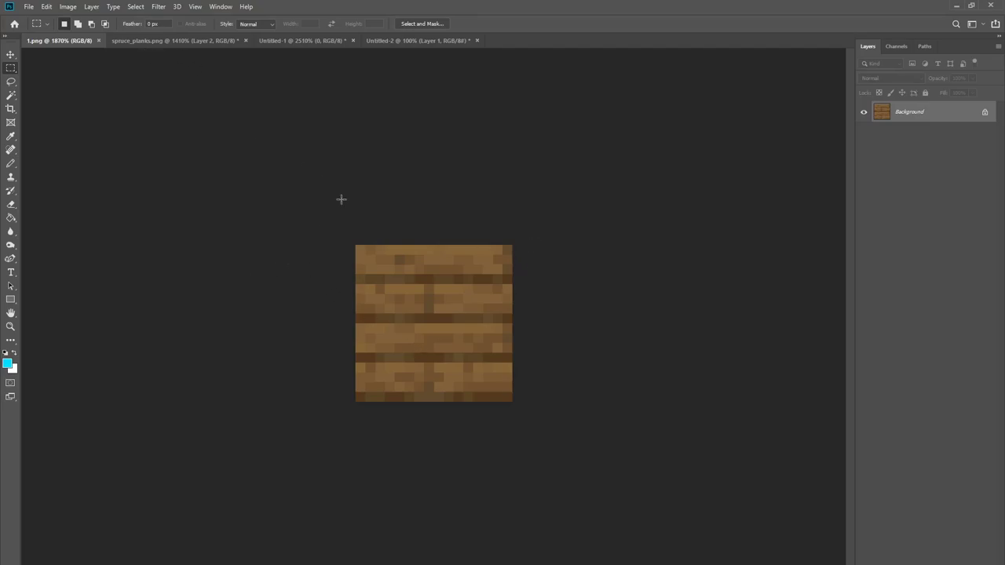
{"action": "left_click", "coordinate": [191, 41]}
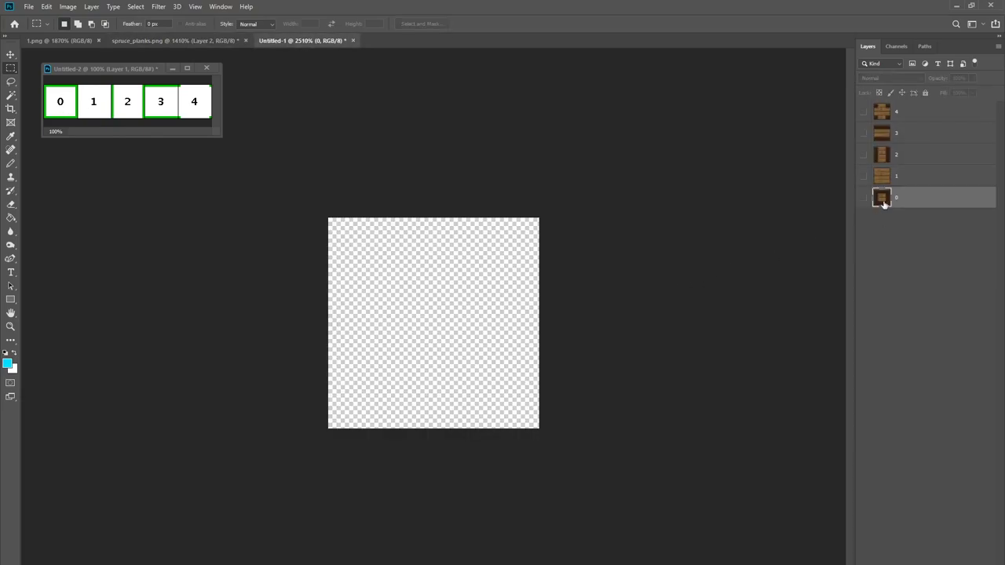
Show layer 0 in the Untitled-1 document and compare it with the numbered compact template.
{"action": "left_click", "coordinate": [864, 198]}
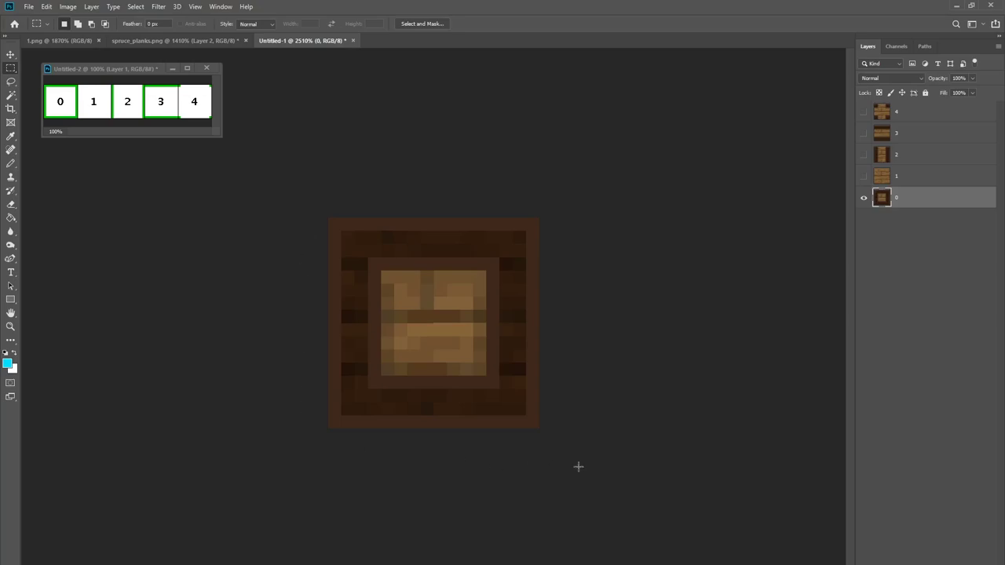
{"action": "left_click", "coordinate": [99, 113]}
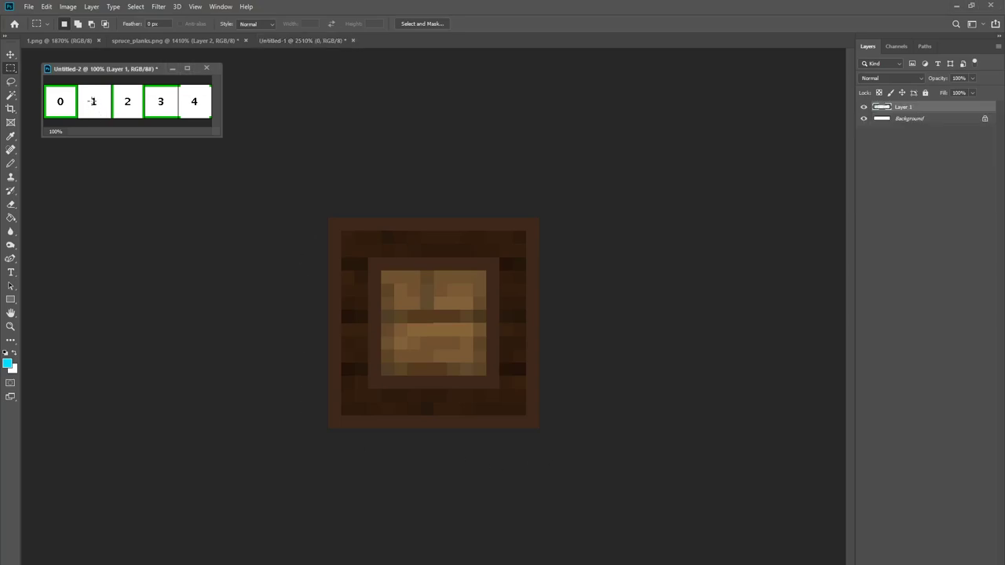
{"action": "left_click", "coordinate": [481, 150]}
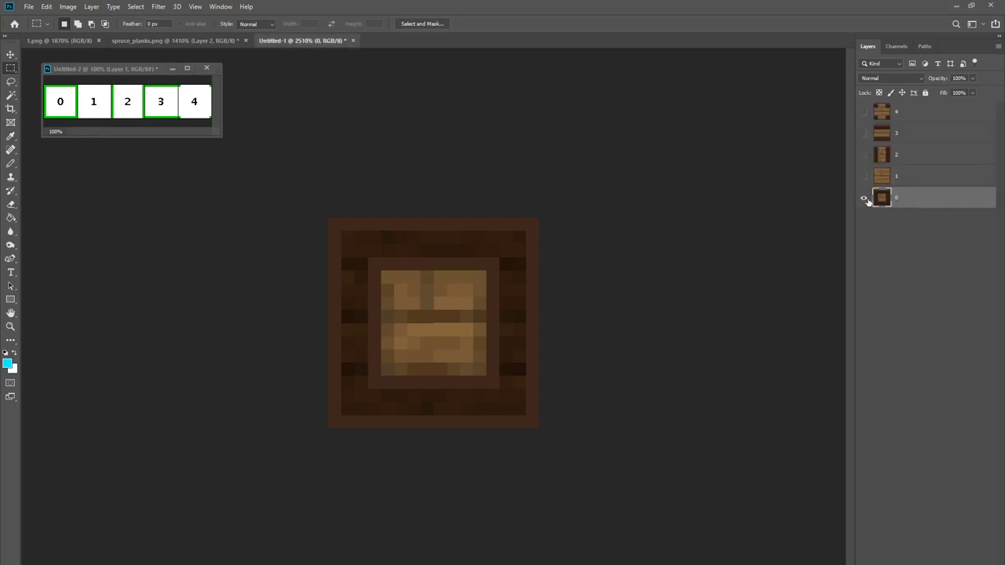
Hide layer 0 and show layer 1 in Untitled-1, comparing it with the centre planks of spruce_planks.png.
{"action": "left_click", "coordinate": [864, 198]}
{"action": "left_click", "coordinate": [864, 176]}
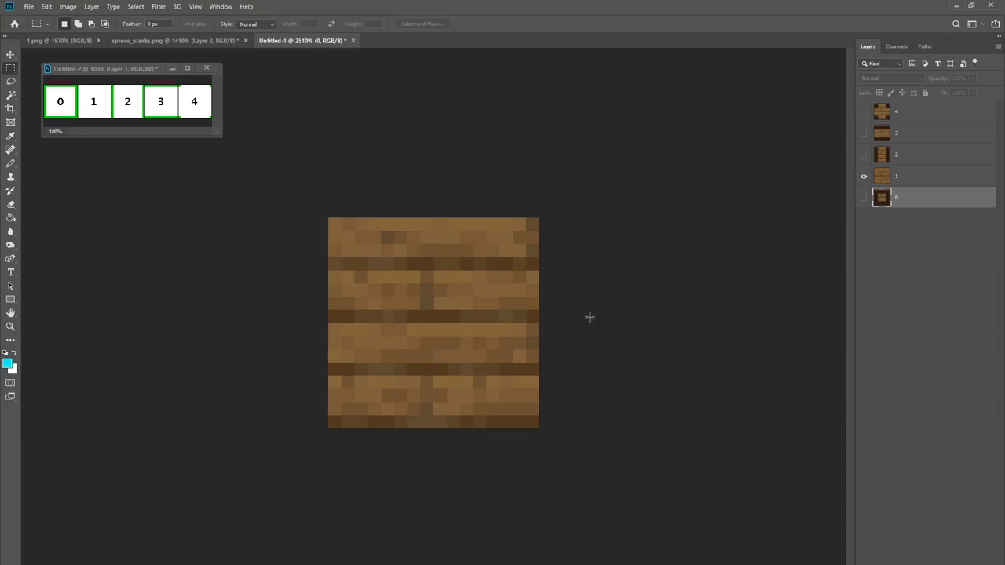
{"action": "left_click", "coordinate": [142, 38]}
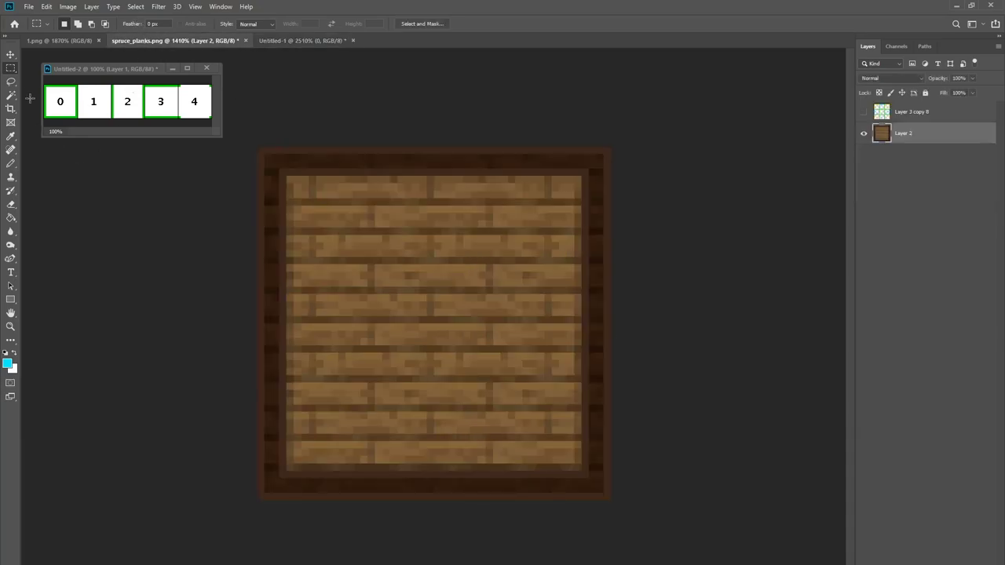
{"action": "left_click_drag", "start_coordinate": [485, 365], "coordinate": [381, 266]}
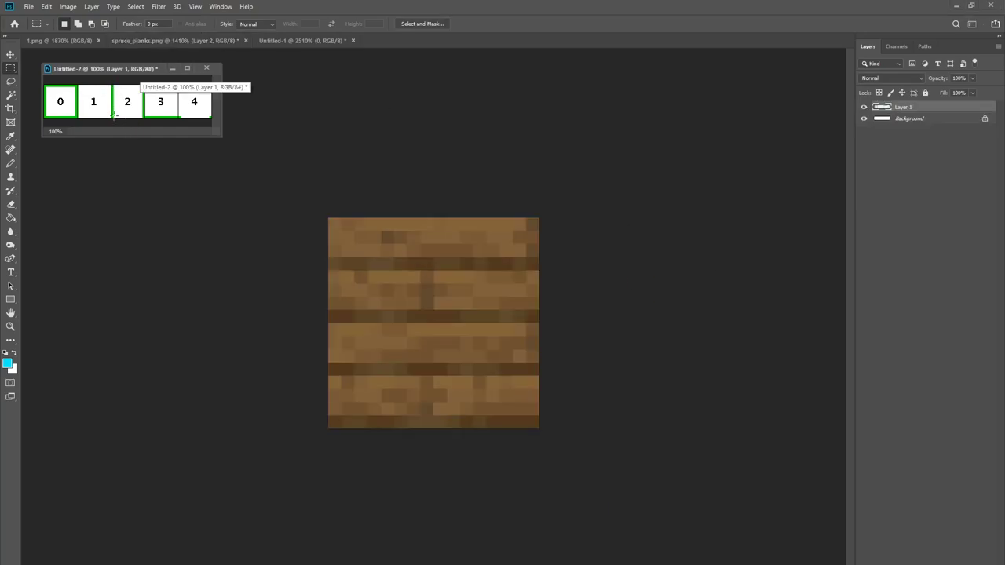
{"action": "left_click", "coordinate": [340, 132]}
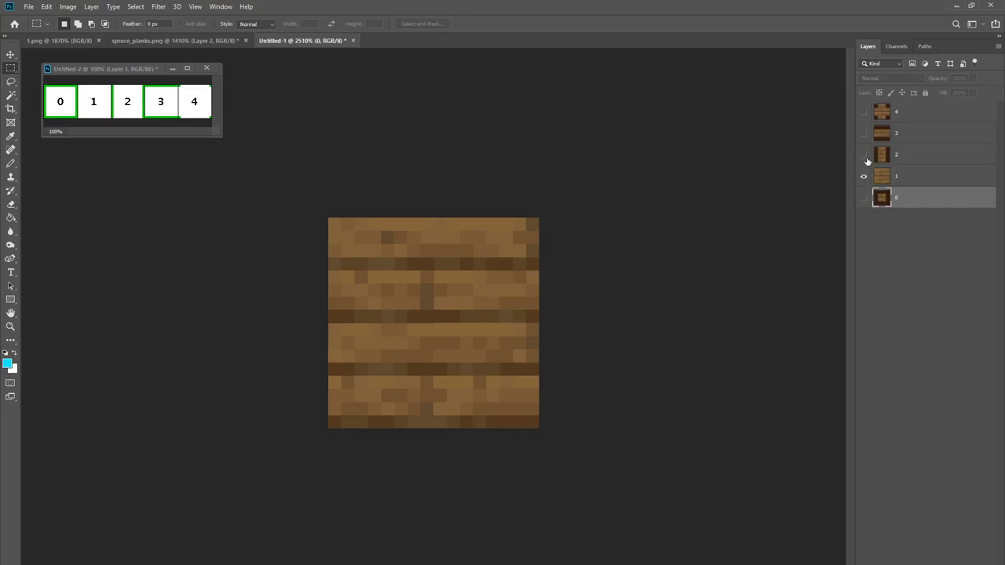
Show layers 2, 3 and 4 in turn, comparing the tiles with the numbered compact template.
{"action": "left_click", "coordinate": [863, 156]}
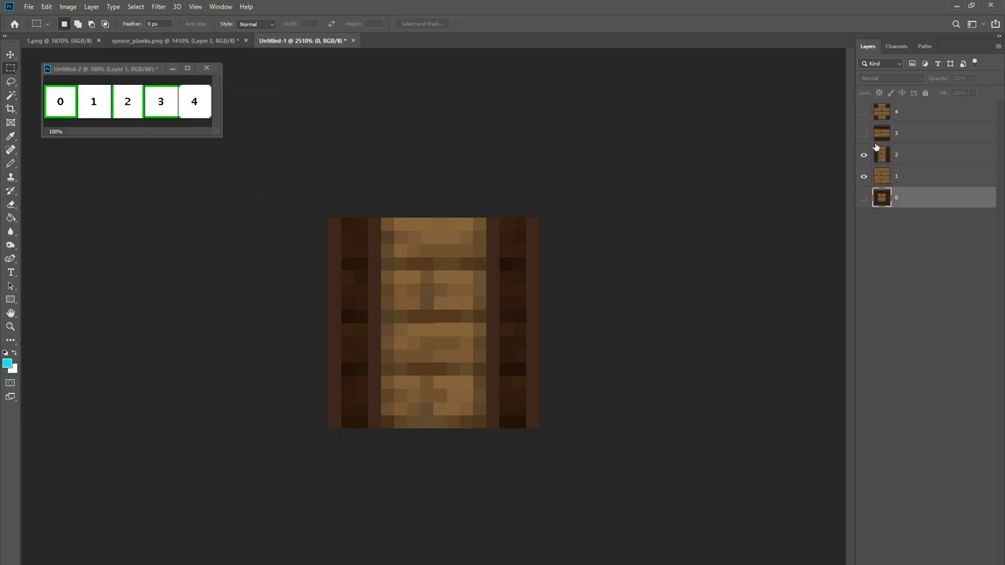
{"action": "left_click", "coordinate": [864, 134]}
{"action": "left_click", "coordinate": [169, 80]}
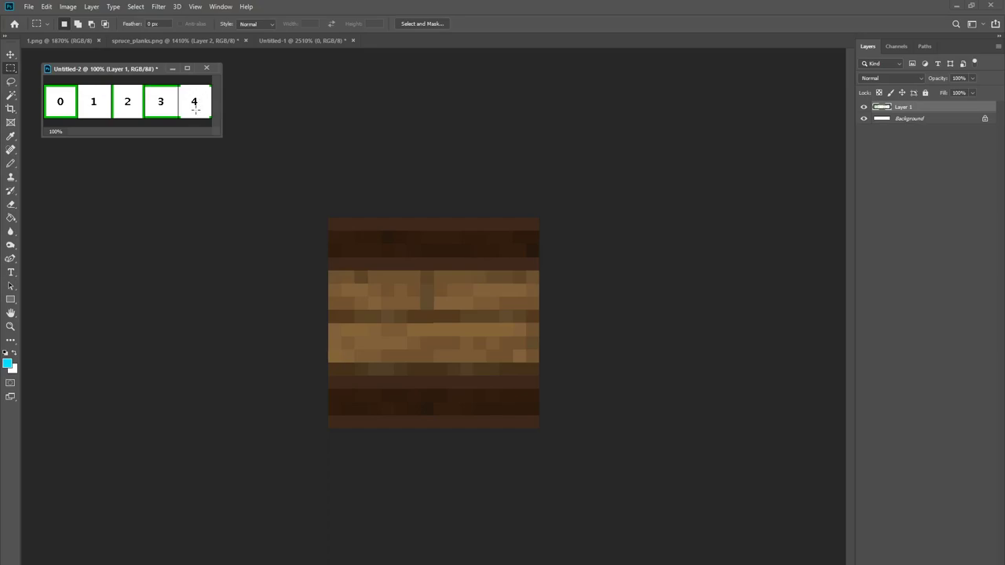
{"action": "left_click", "coordinate": [471, 148]}
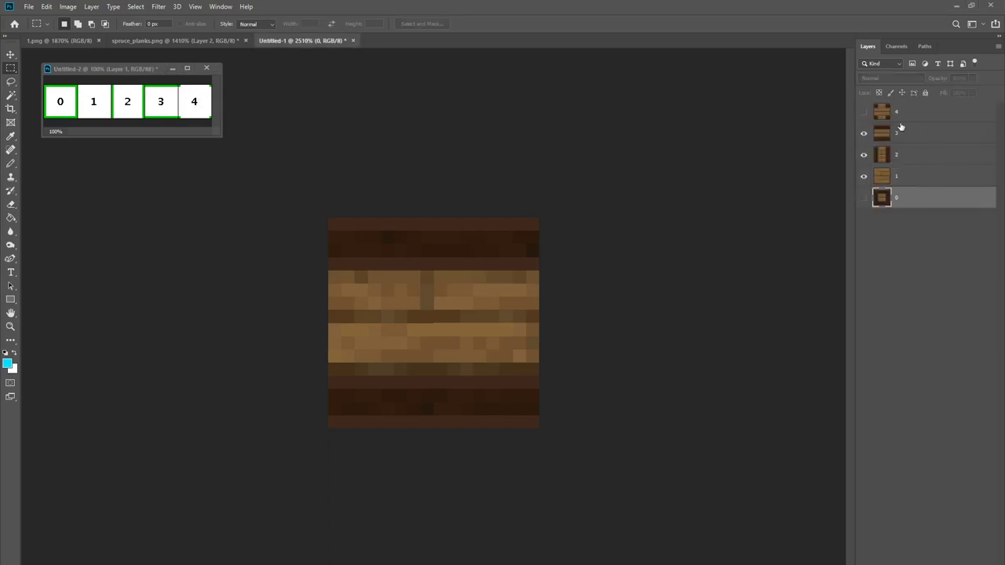
{"action": "left_click", "coordinate": [864, 114]}
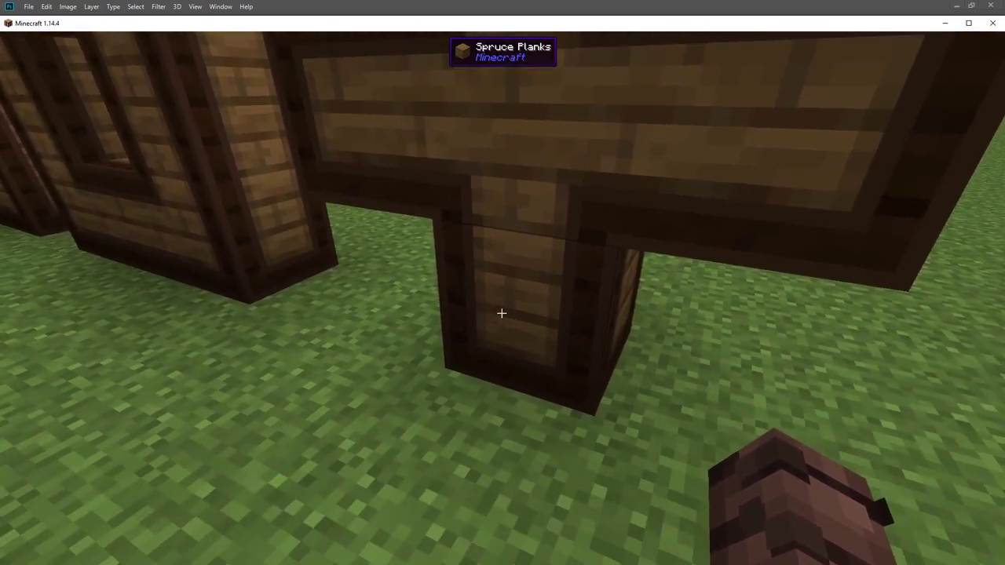
Switch to Minecraft and inspect the texture on the centre block of the spruce planks cross.
{"action": "key", "text": "a"}
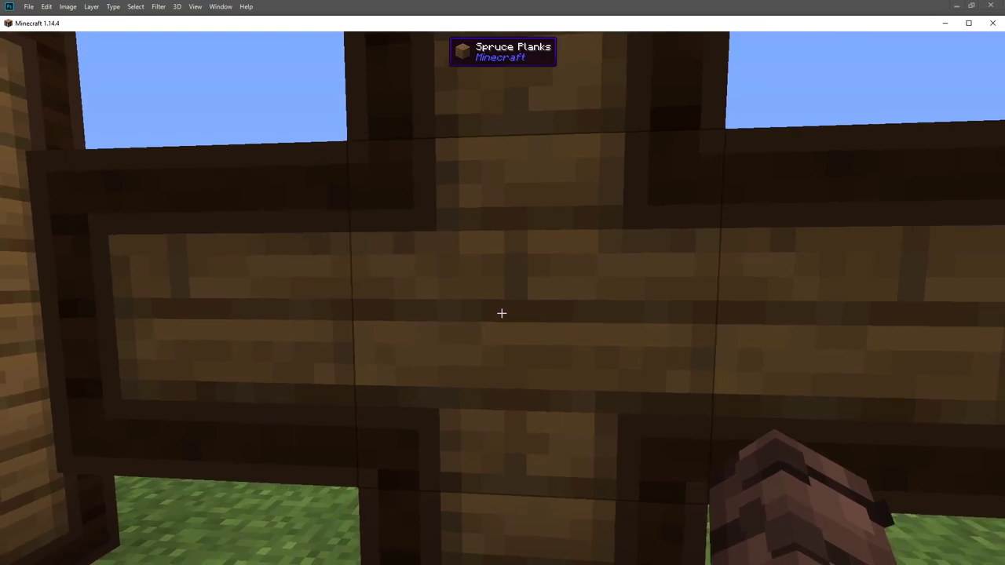
{"action": "key", "text": "d"}
{"action": "key", "text": "a"}
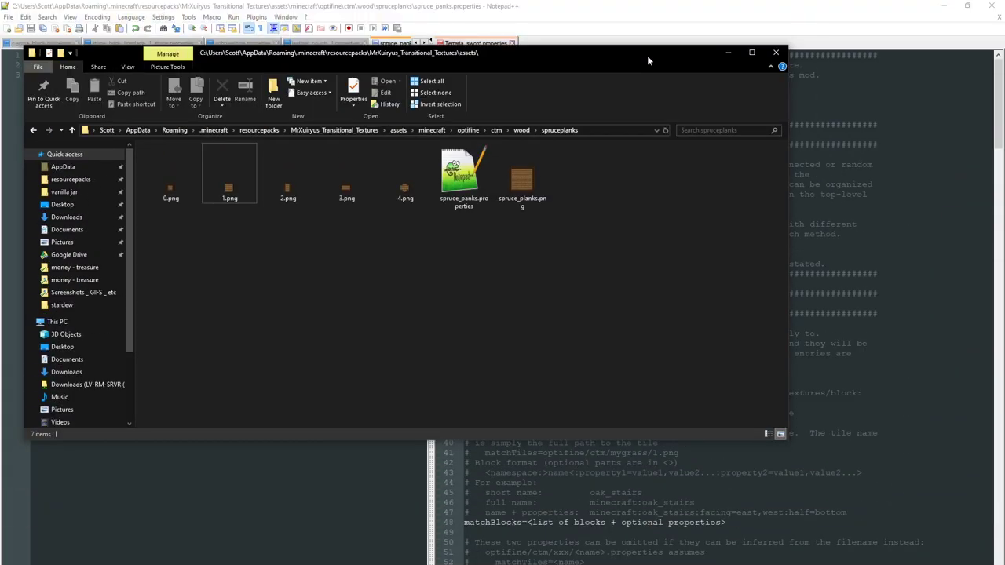
Switch to Notepad++ and highlight the optifine/ctm path on line 16 of the sample properties file.
{"action": "left_click", "coordinate": [832, 264]}
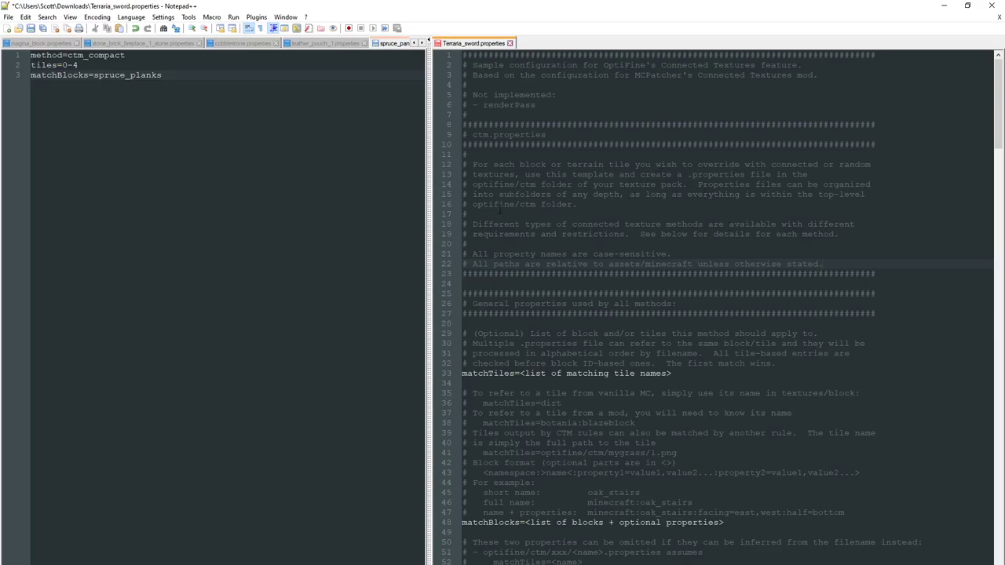
{"action": "left_click_drag", "start_coordinate": [473, 205], "coordinate": [535, 204]}
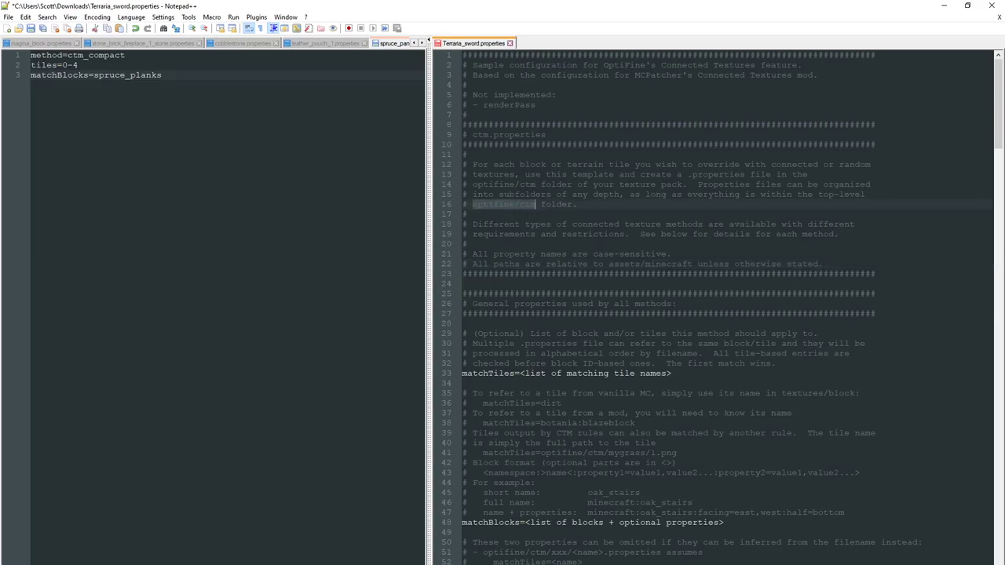
Switch to File Explorer, go up to the ctm folder, and open the spruceplanks folder inside wood.
{"action": "key", "text": "alt+Tab"}
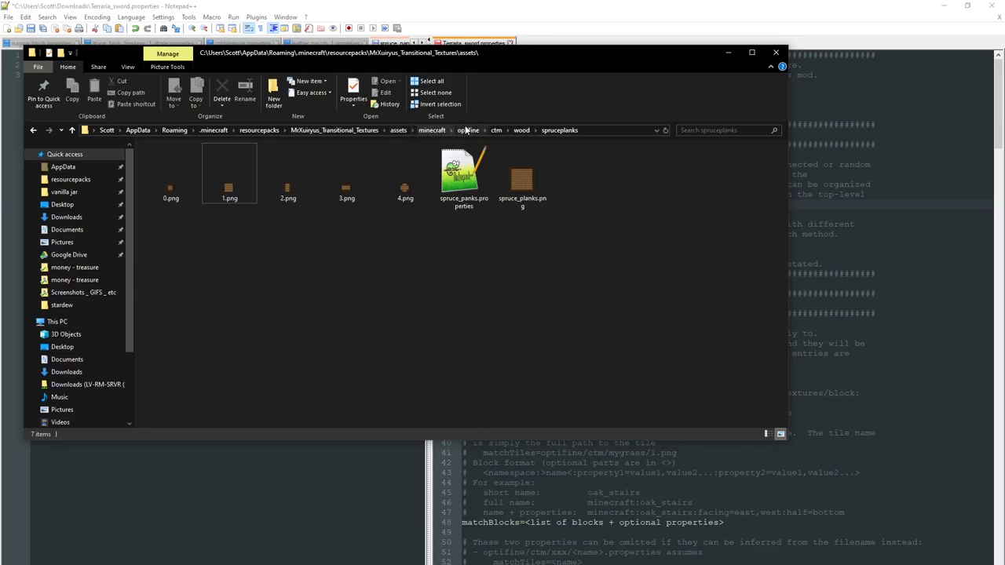
{"action": "left_click", "coordinate": [496, 130]}
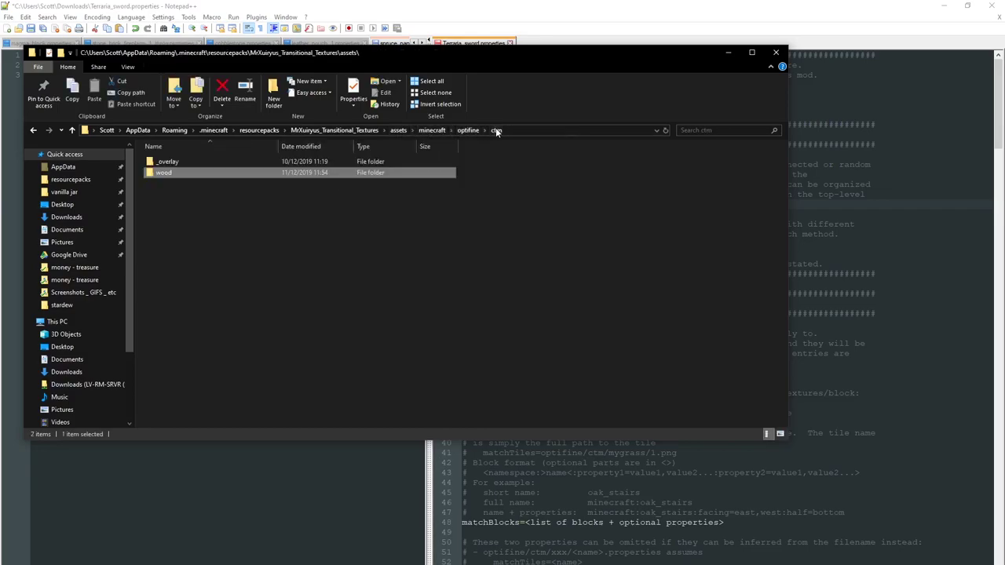
{"action": "left_click", "coordinate": [378, 257]}
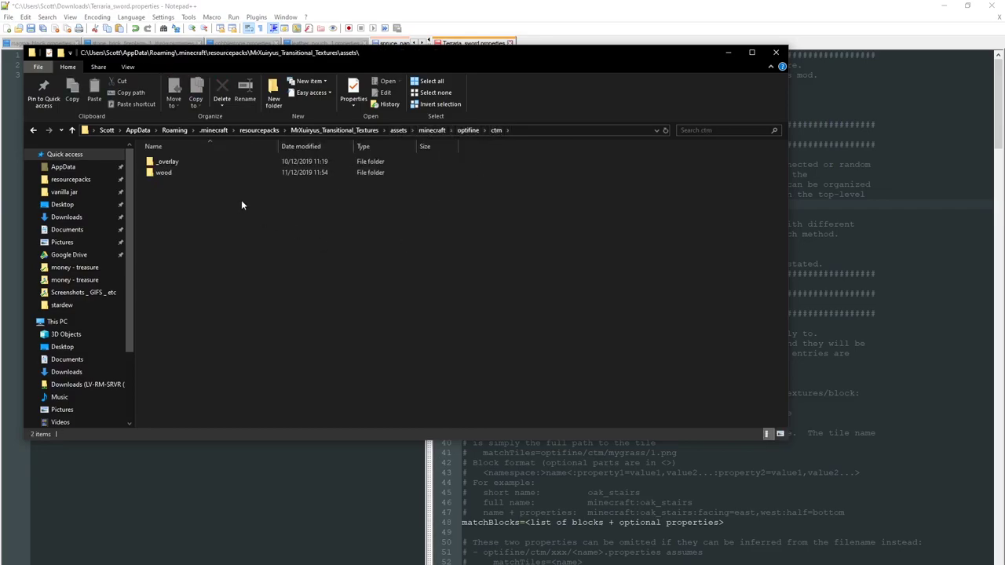
{"action": "double_click", "coordinate": [168, 172]}
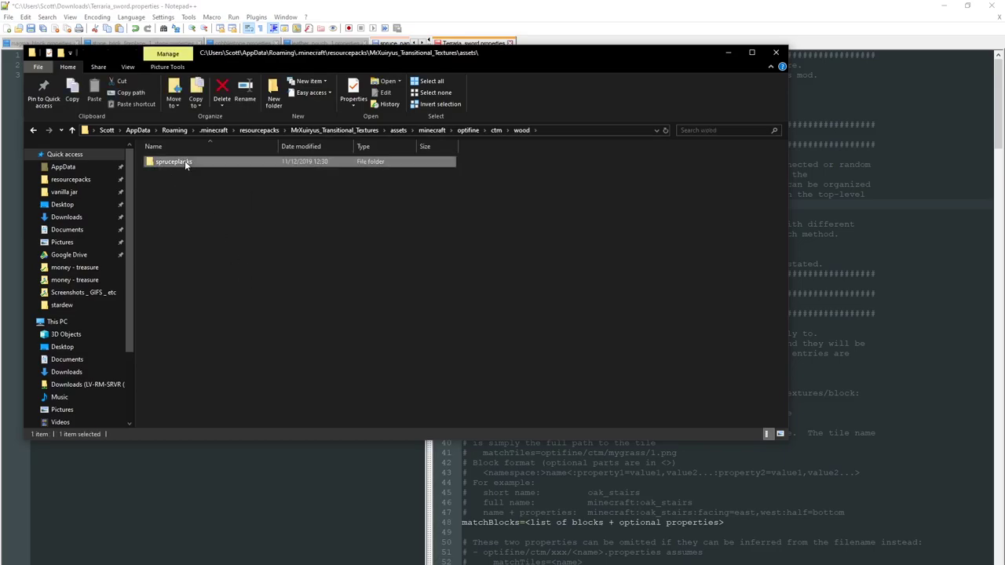
{"action": "double_click", "coordinate": [184, 160]}
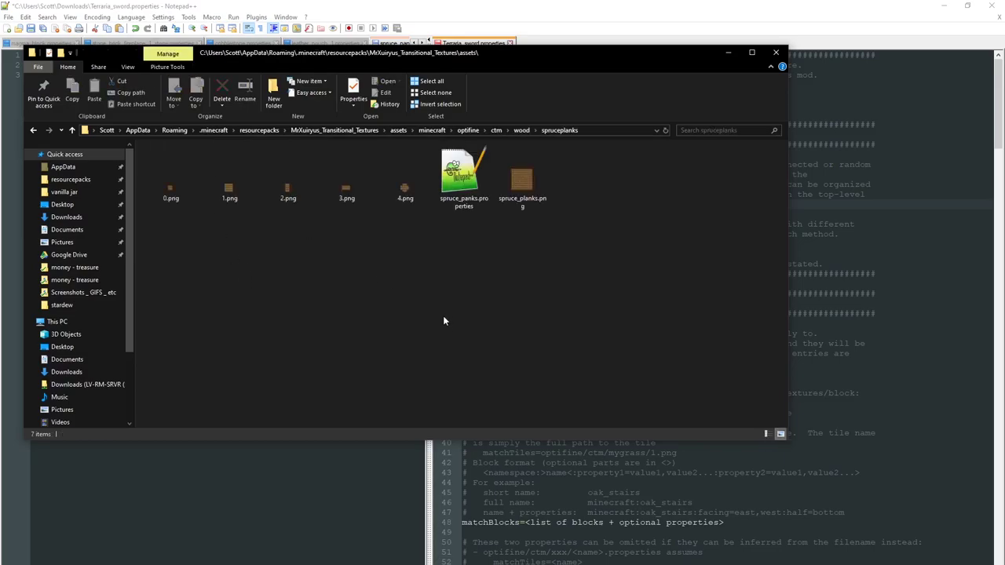
Rename the properties file in the spruceplanks folder as spruce_planks.properties.
{"action": "left_click", "coordinate": [153, 192]}
{"action": "left_click", "coordinate": [523, 180]}
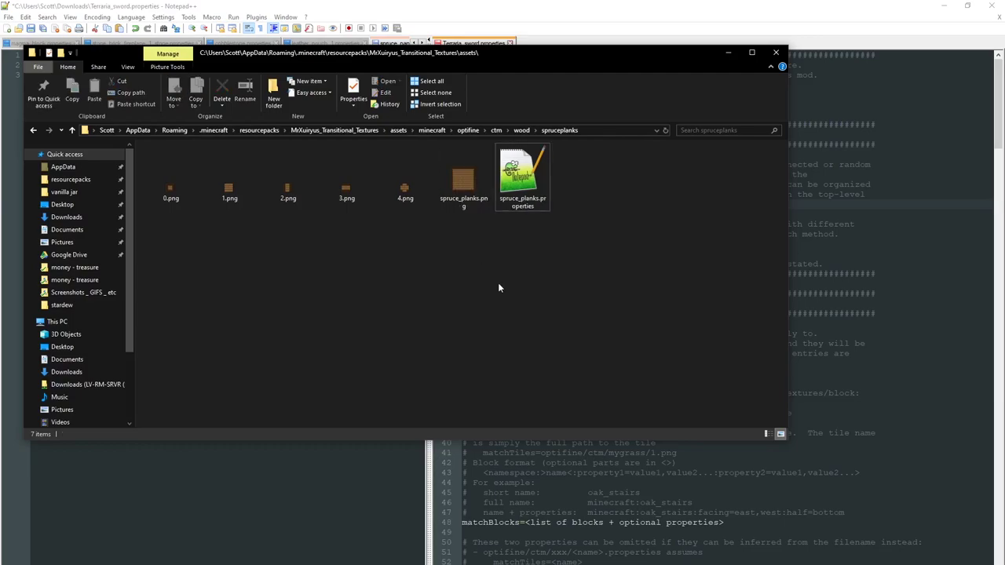
Switch to Notepad++ and highlight the method options on lines 62 to 81 of the sample file, and ctm_compact in the spruce planks file.
{"action": "left_click", "coordinate": [514, 206]}
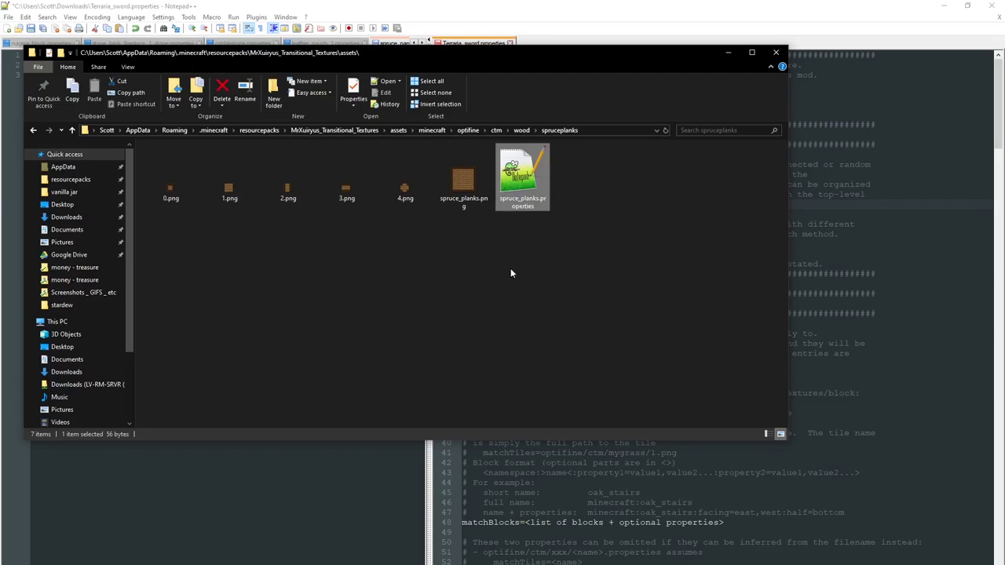
{"action": "left_click", "coordinate": [525, 24]}
{"action": "left_click", "coordinate": [287, 284]}
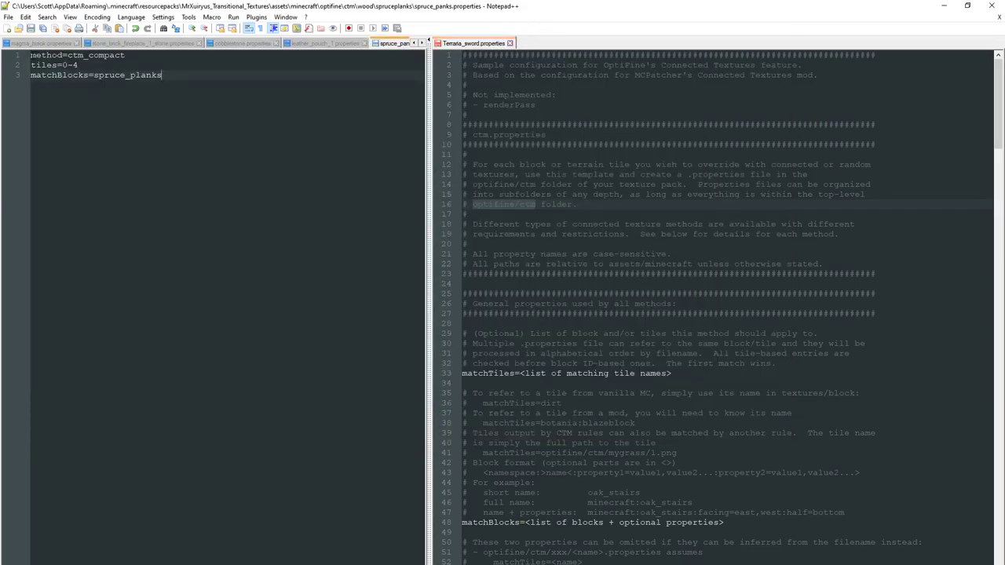
{"action": "key", "text": "ctrl+a"}
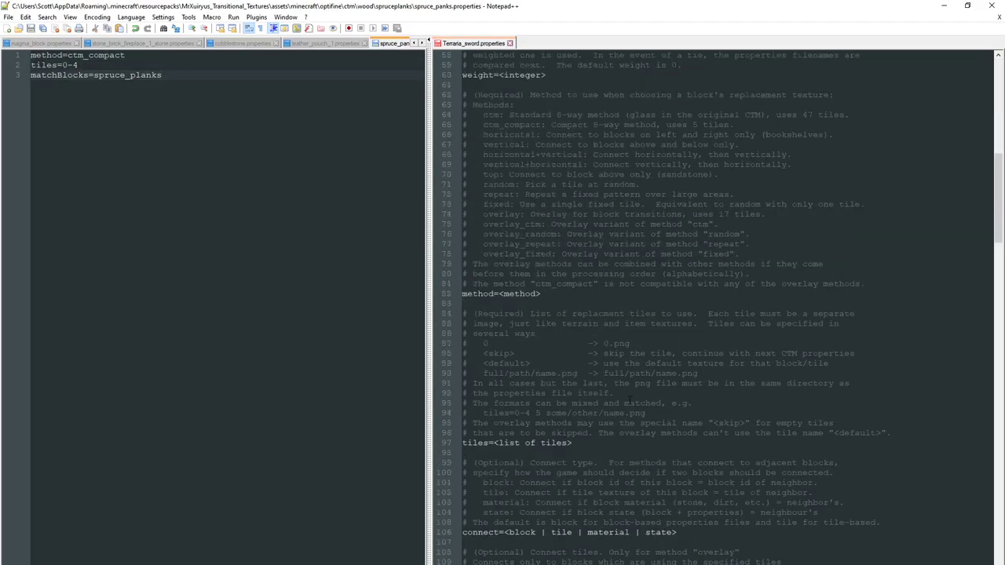
{"action": "scroll", "coordinate": [630, 401], "scroll_direction": "up", "scroll_amount": 1}
{"action": "left_click", "coordinate": [561, 333]}
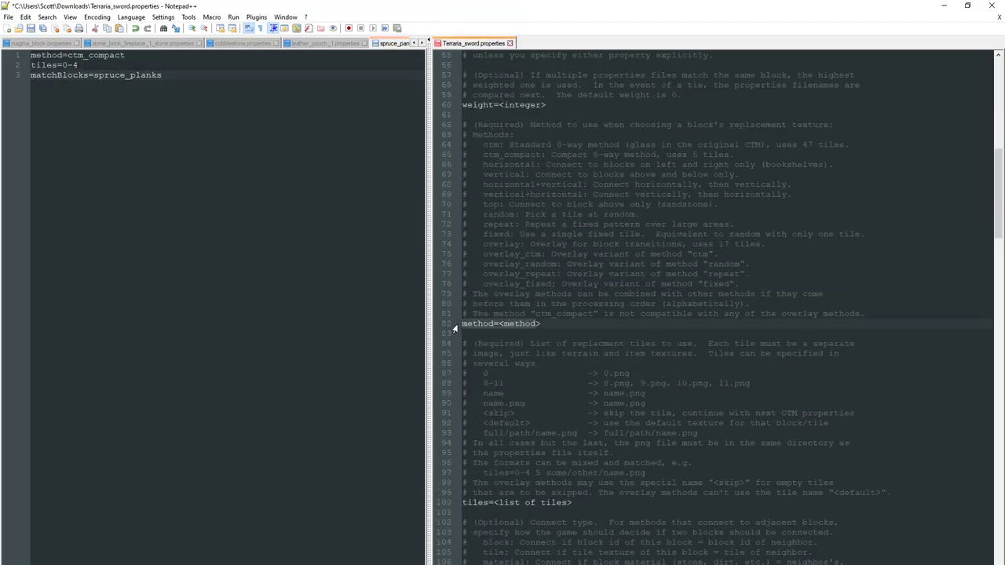
{"action": "left_click_drag", "start_coordinate": [463, 125], "coordinate": [887, 310]}
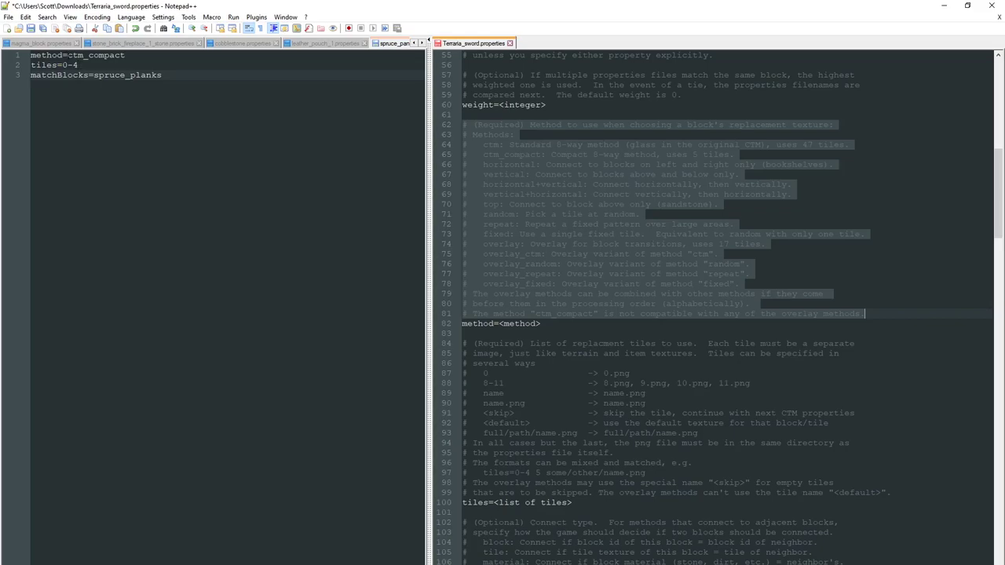
{"action": "left_click_drag", "start_coordinate": [67, 55], "coordinate": [130, 55]}
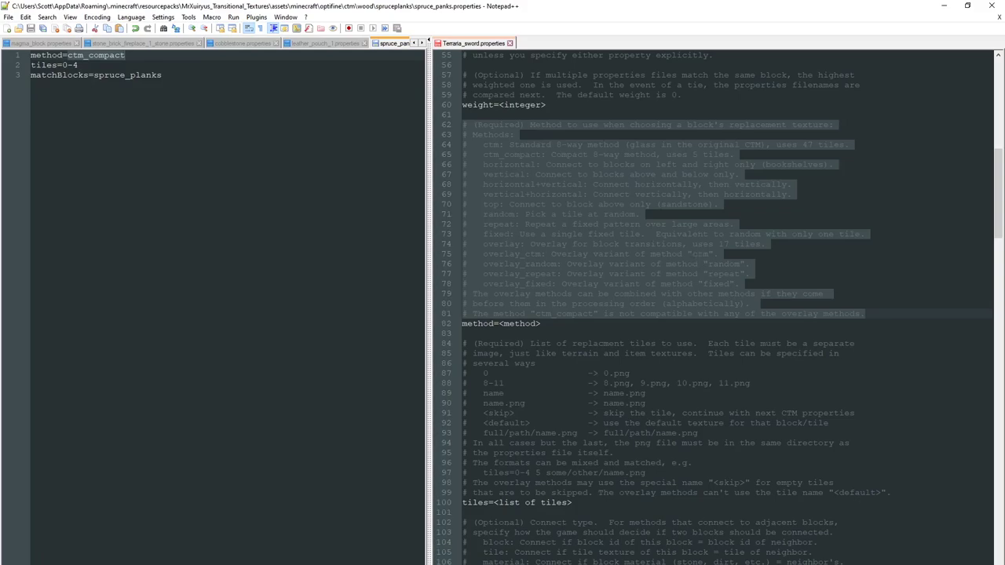
Compare the 0 to 4 tile template in Photoshop with the connected spruce planks blocks in Minecraft.
{"action": "left_click", "coordinate": [229, 564]}
{"action": "left_click", "coordinate": [173, 550]}
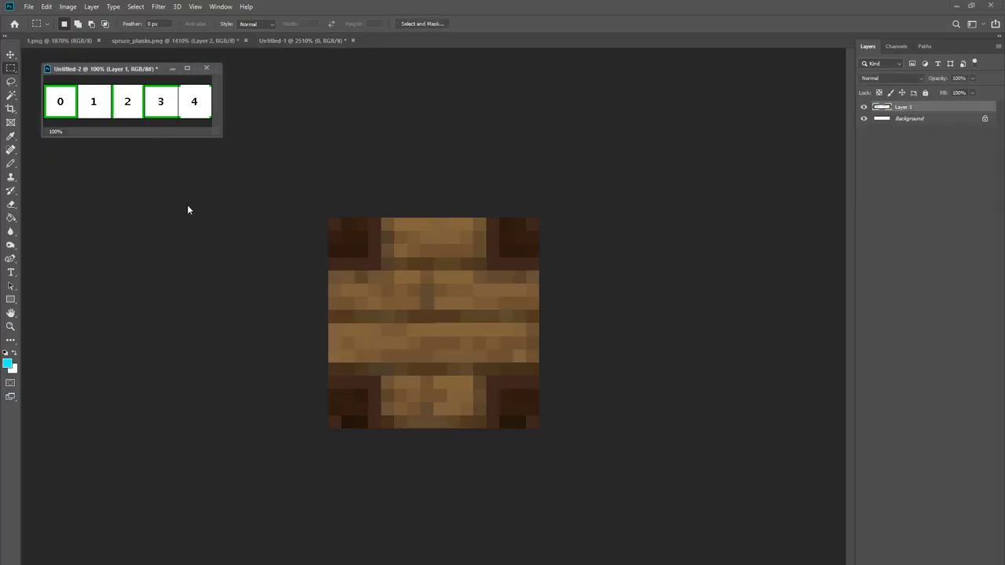
{"action": "left_click", "coordinate": [186, 270]}
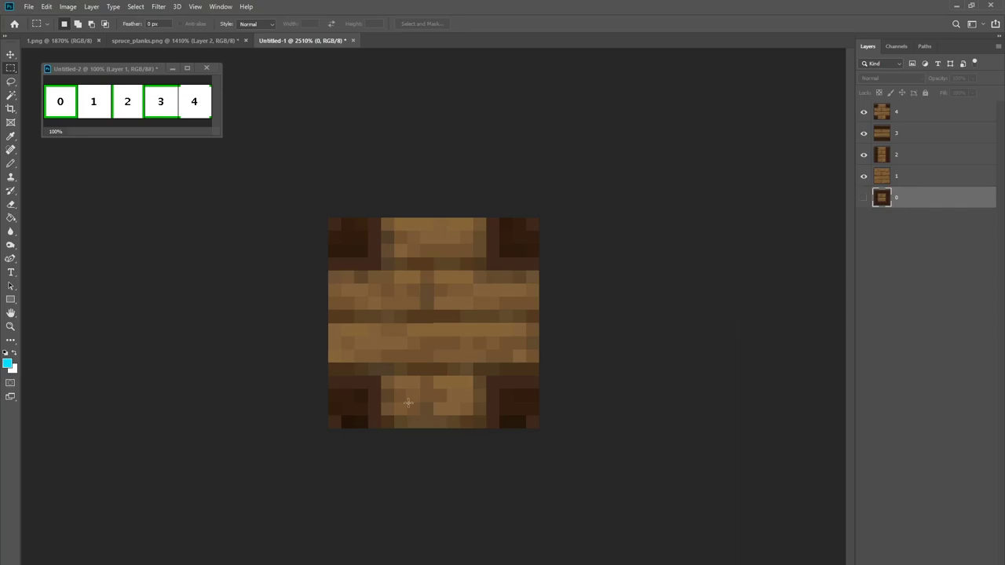
{"action": "key", "text": "alt+Tab"}
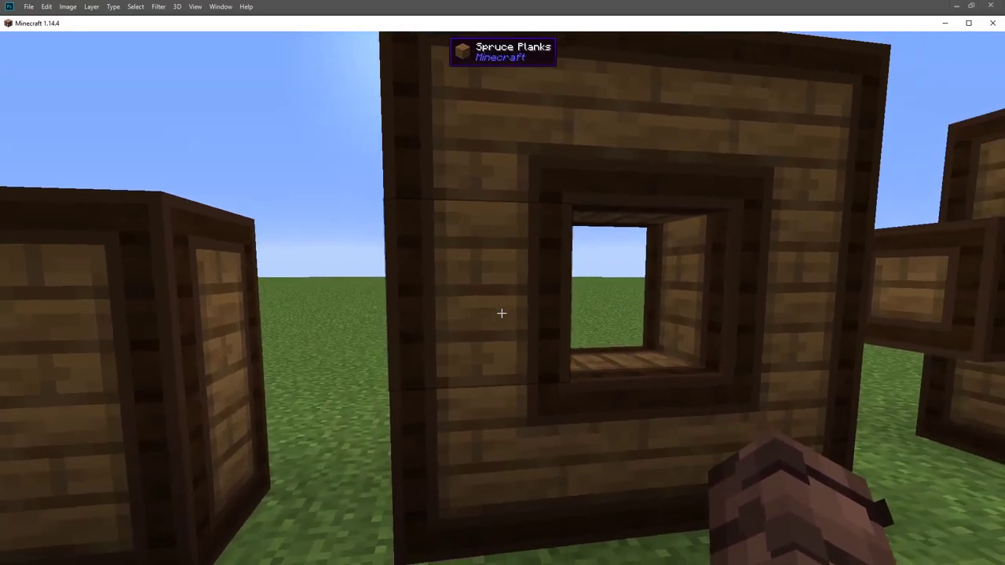
{"action": "key", "text": "w"}
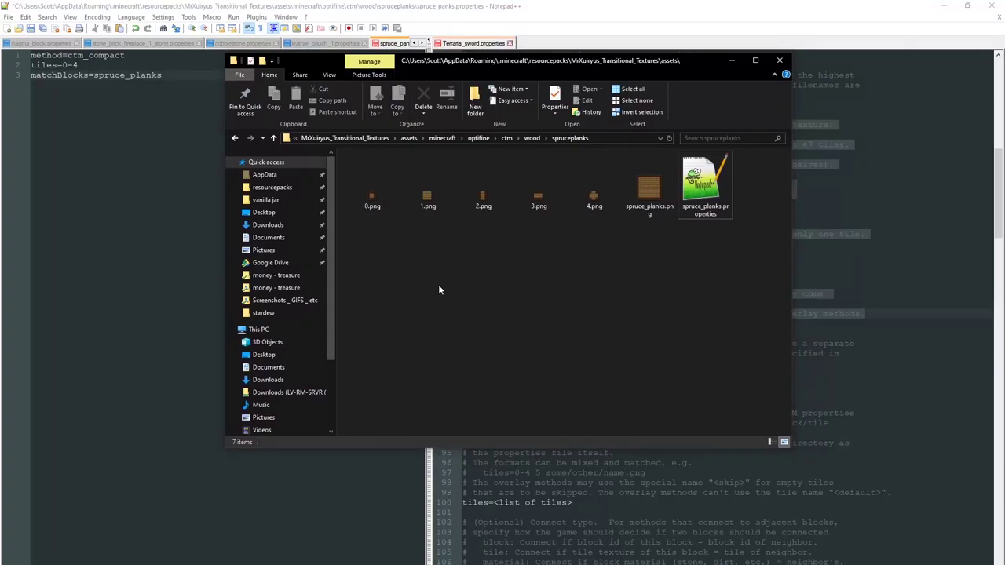
Switch to File Explorer and highlight the tile images 0.png to 4.png in the spruceplanks folder.
{"action": "left_click", "coordinate": [373, 193]}
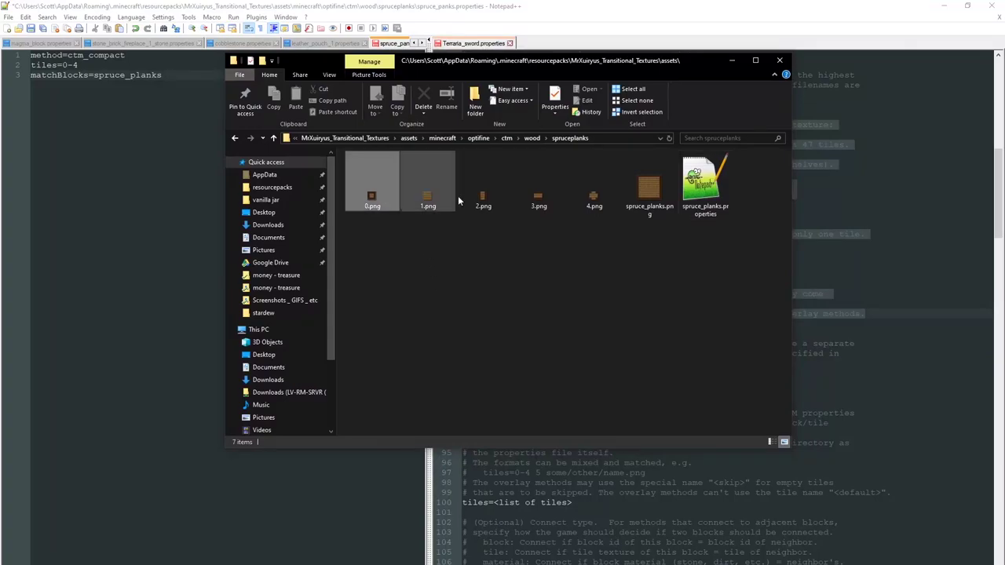
{"action": "left_click", "coordinate": [593, 200], "text": "shift"}
{"action": "left_click", "coordinate": [514, 325]}
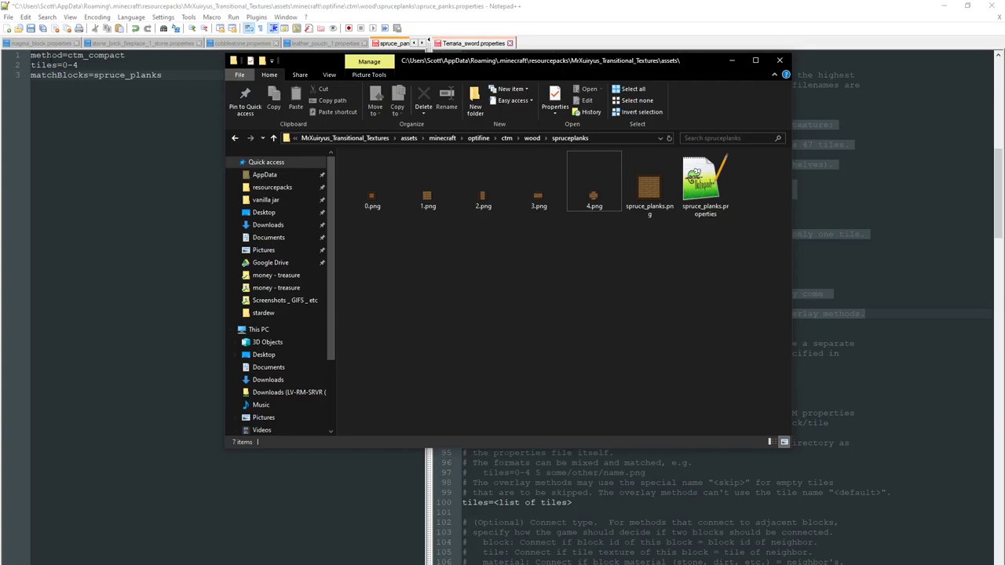
{"action": "left_click", "coordinate": [378, 193]}
{"action": "left_click", "coordinate": [585, 200], "text": "shift"}
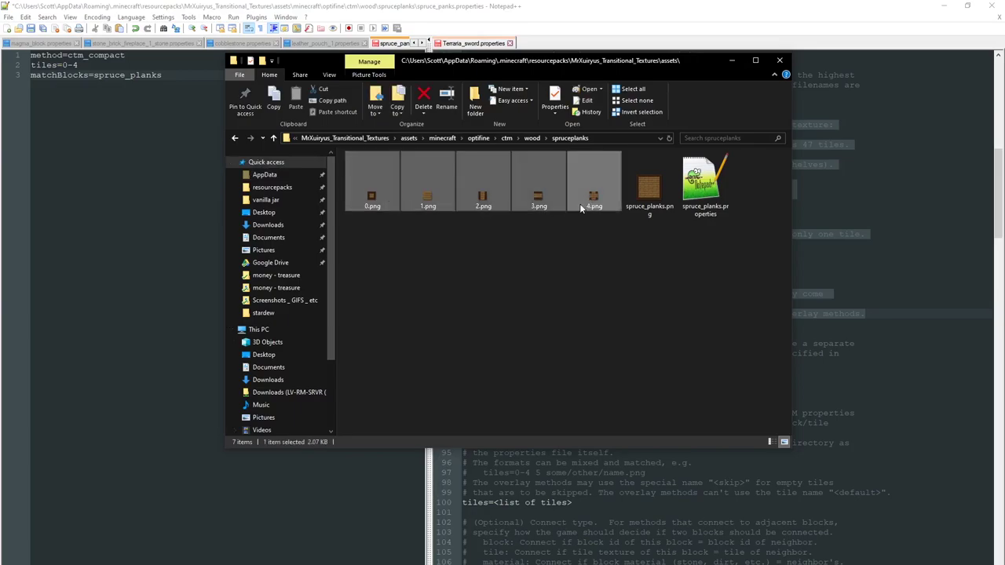
{"action": "left_click", "coordinate": [529, 280]}
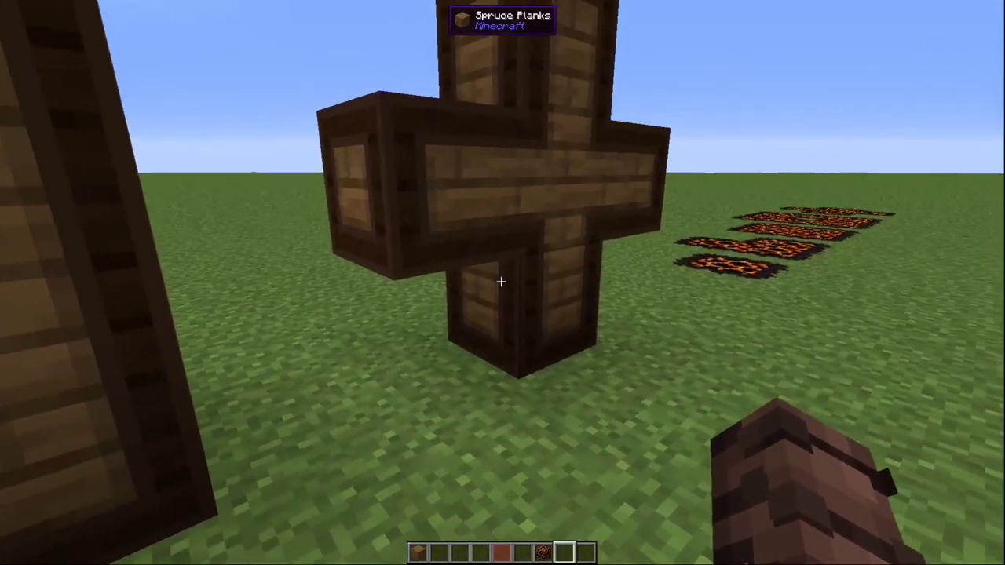
Move over to the magma block shapes in the Minecraft grass and inspect the overlay borders around them.
{"action": "key", "text": "w"}
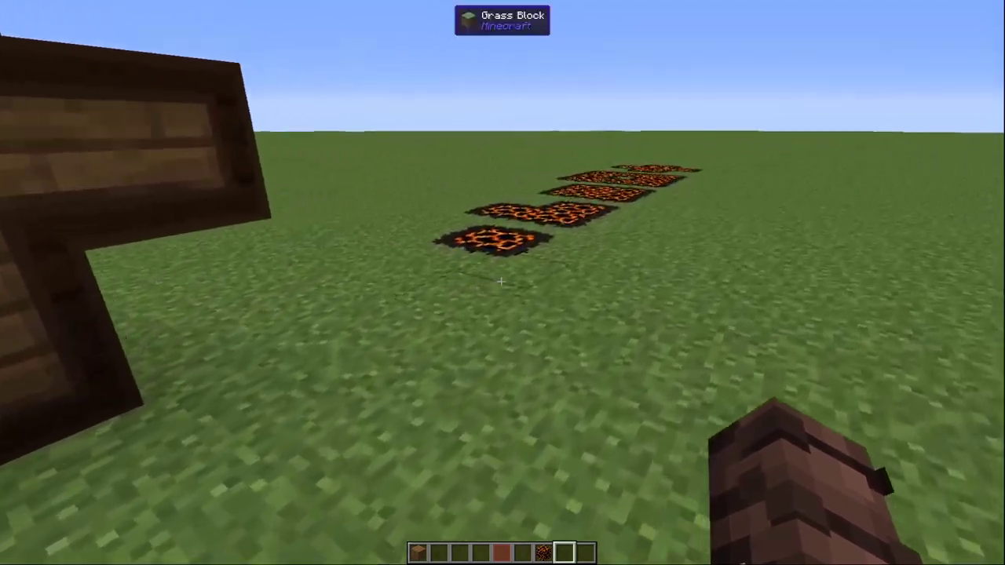
{"action": "key", "text": "space"}
{"action": "key", "text": "d"}
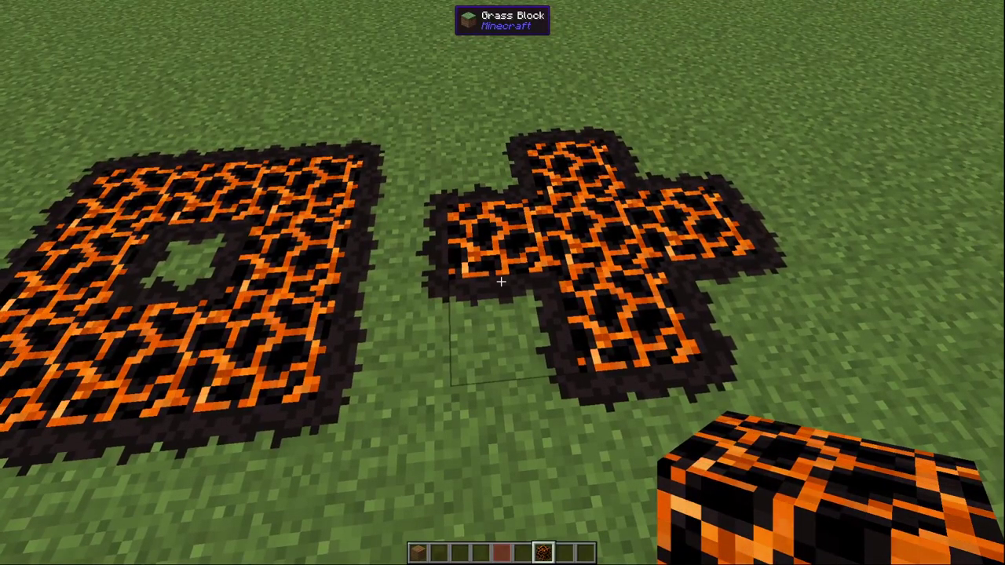
{"action": "right_click", "coordinate": [501, 281]}
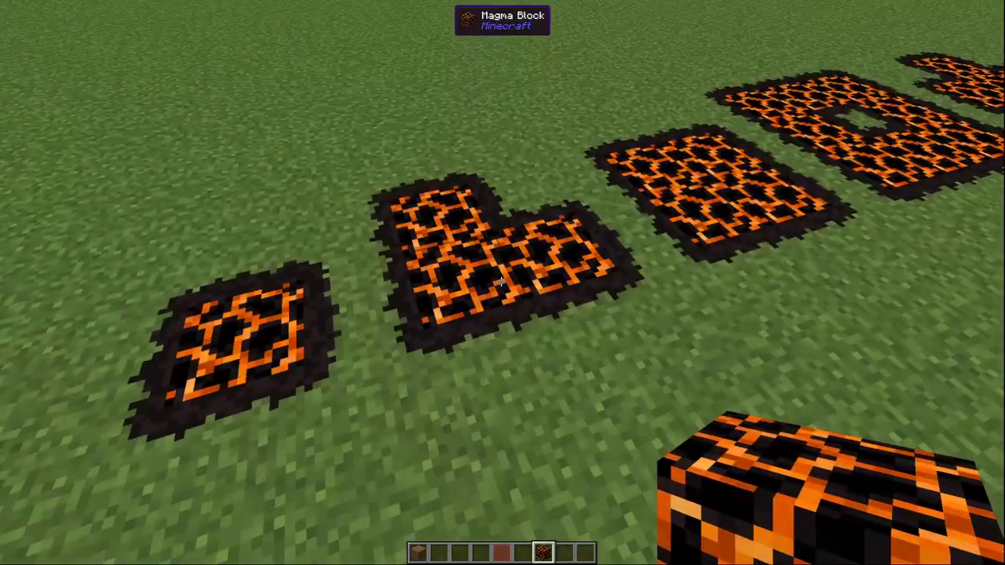
{"action": "key", "text": "s"}
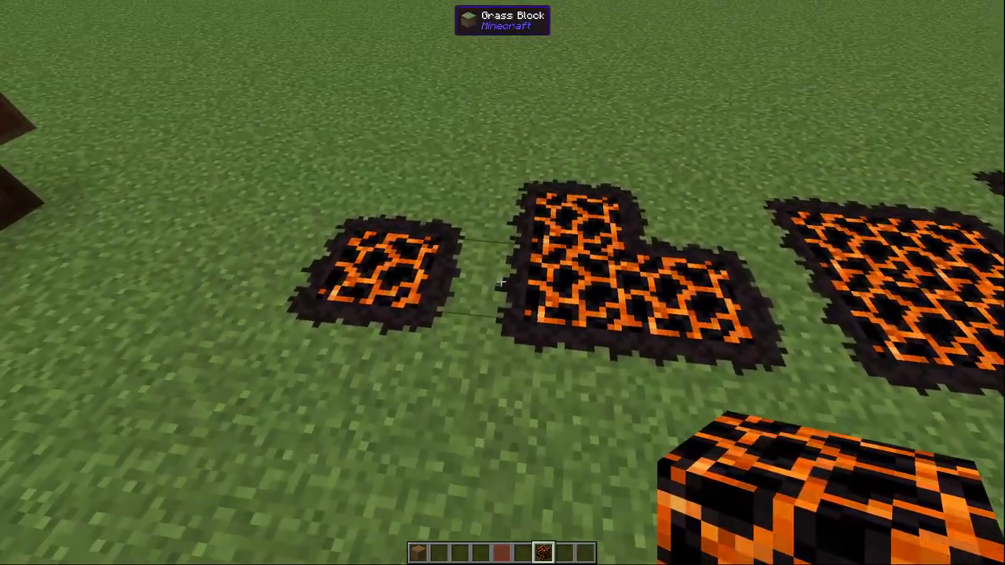
{"action": "key", "text": "w"}
{"action": "key", "text": "s"}
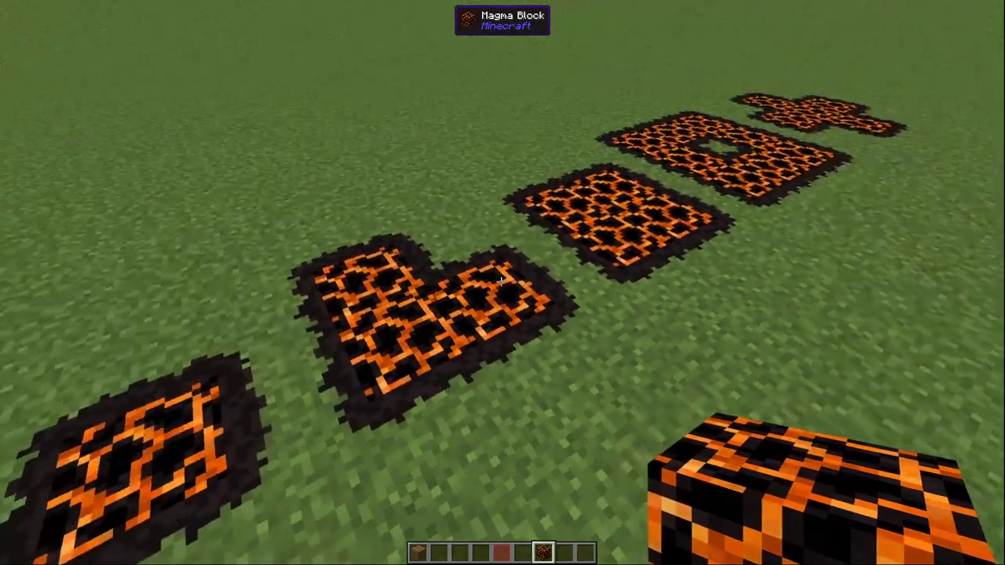
{"action": "key", "text": "s"}
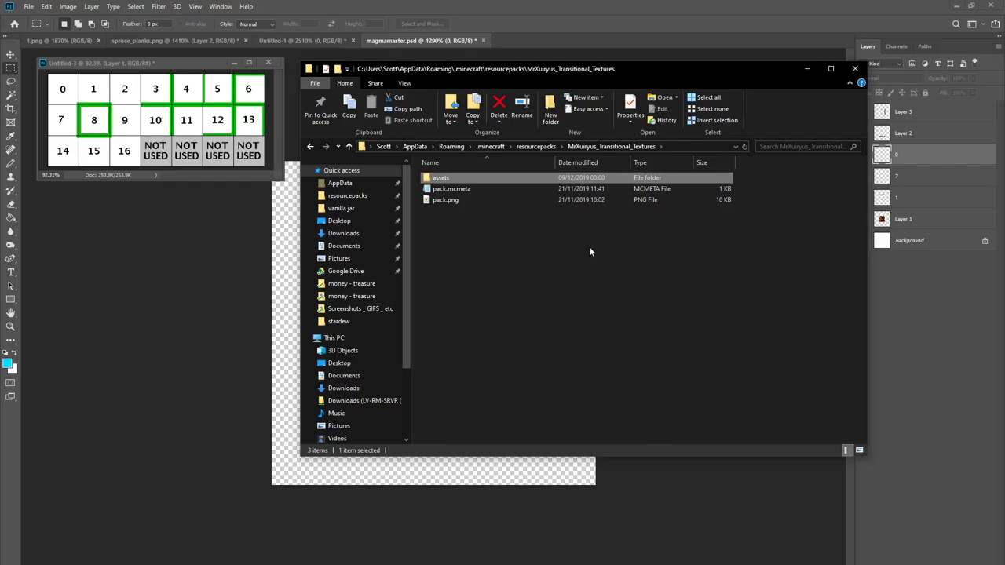
In the resource pack's folder in File Explorer, open assets, minecraft, textures and block.
{"action": "double_click", "coordinate": [464, 179]}
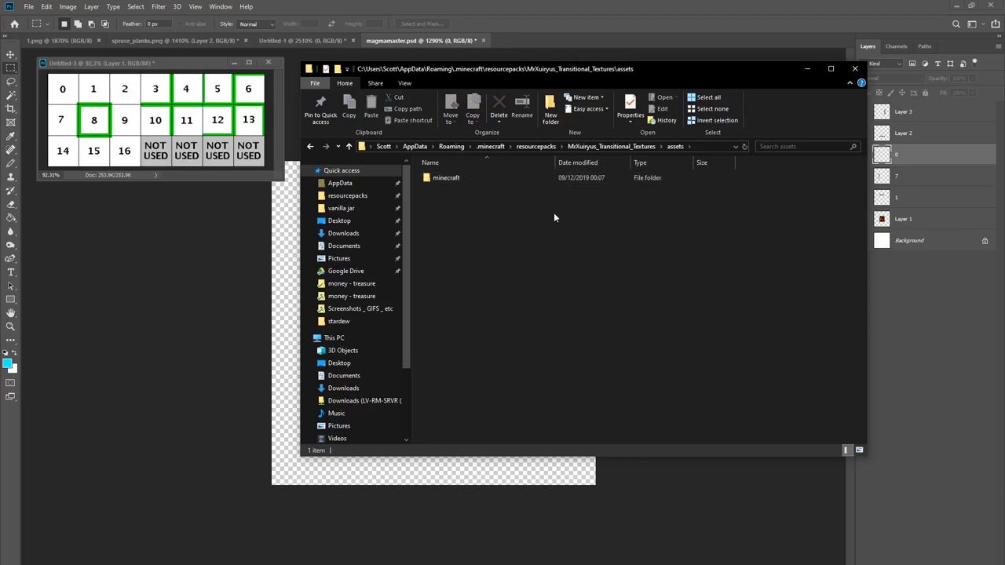
{"action": "double_click", "coordinate": [446, 177]}
{"action": "double_click", "coordinate": [442, 190]}
{"action": "double_click", "coordinate": [443, 179]}
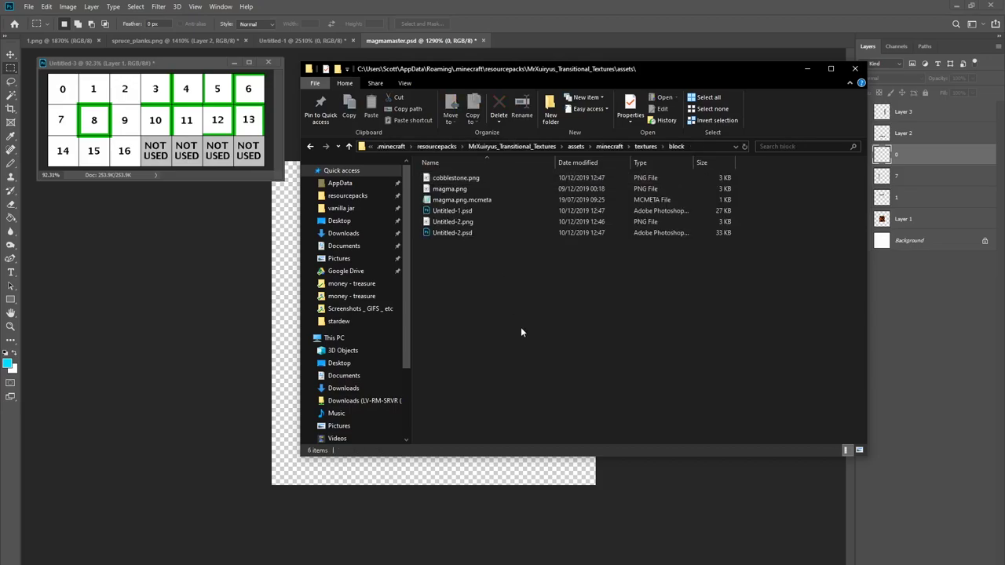
Open magma.png in Paint to examine the texture enlarged, and close it again.
{"action": "left_click", "coordinate": [463, 190]}
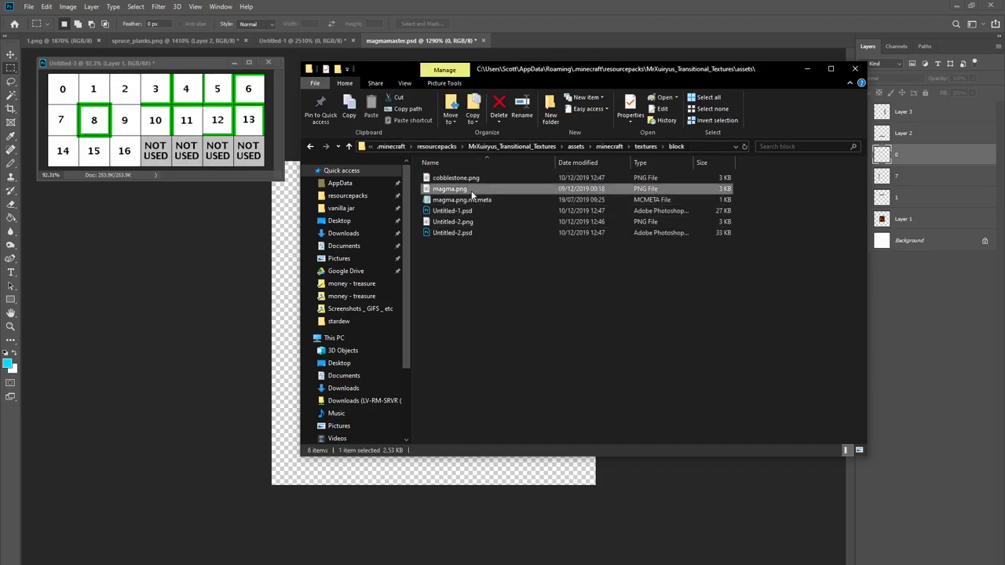
{"action": "double_click", "coordinate": [468, 195]}
{"action": "scroll", "coordinate": [519, 344], "scroll_direction": "up", "scroll_amount": 7}
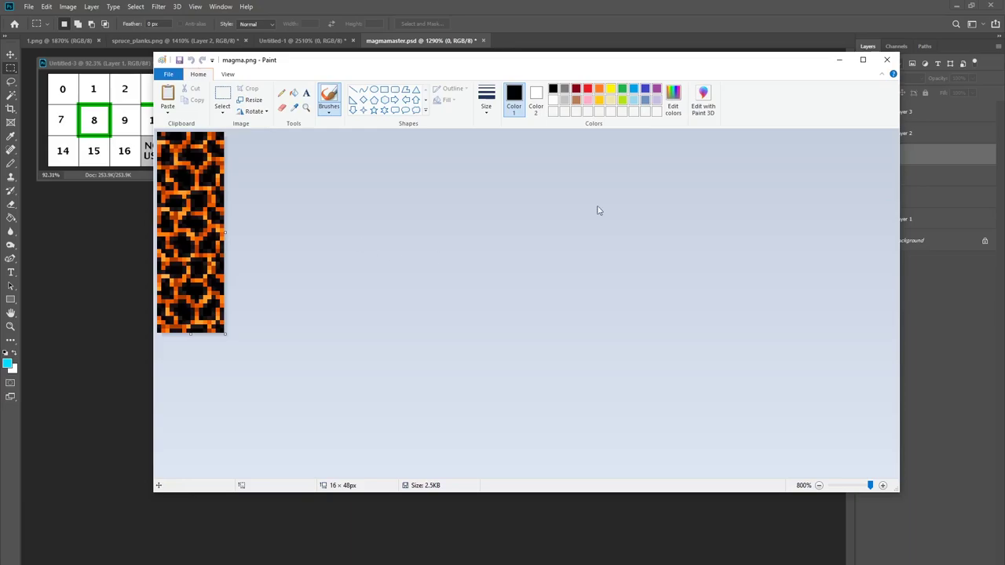
{"action": "key", "text": "alt"}
{"action": "key", "text": "alt+F4"}
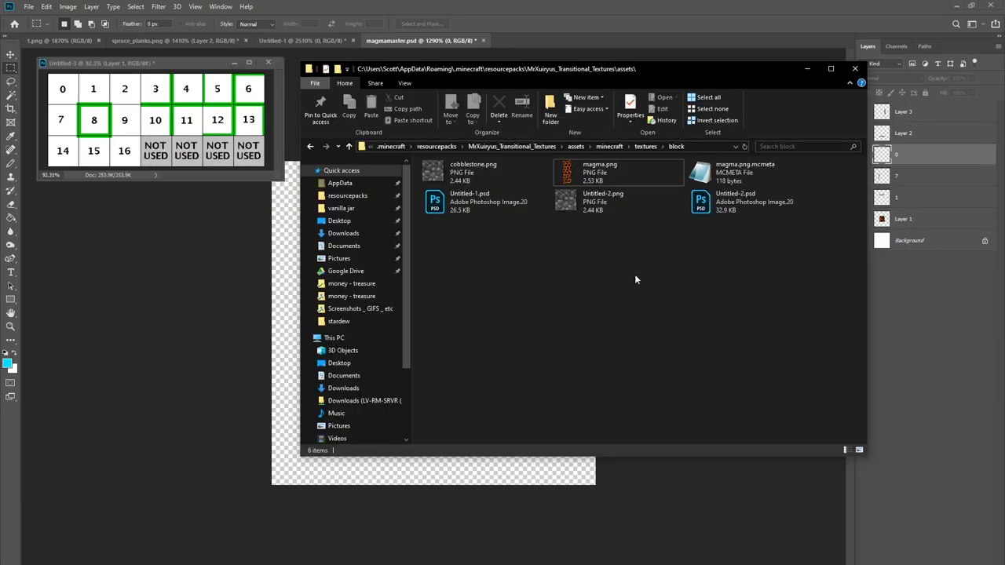
{"action": "left_click", "coordinate": [570, 176]}
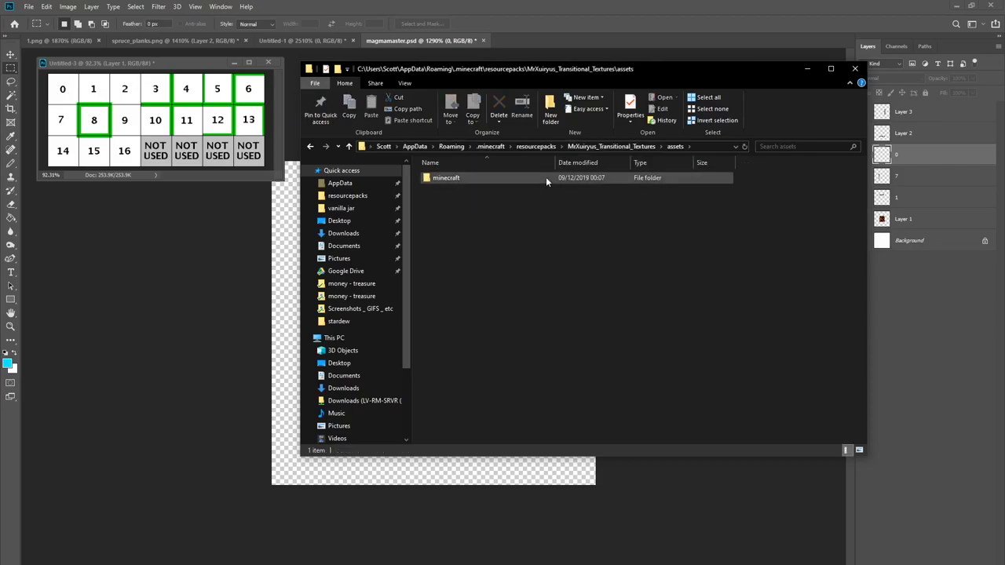
Open the magma_block folder at minecraft/optifine/ctm/_overlay in the resource pack's assets.
{"action": "double_click", "coordinate": [545, 178]}
{"action": "double_click", "coordinate": [546, 177]}
{"action": "double_click", "coordinate": [546, 177]}
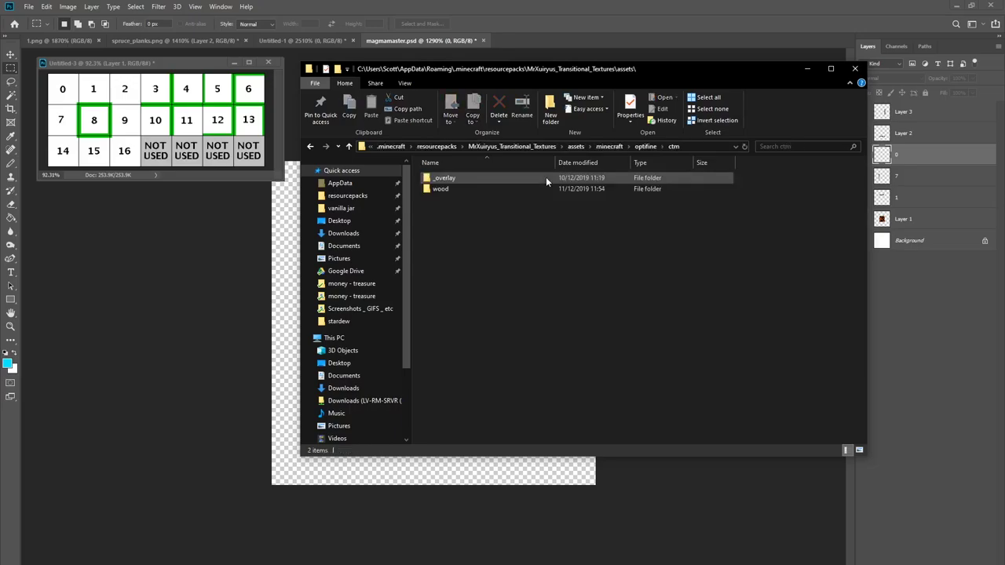
{"action": "left_click", "coordinate": [440, 177]}
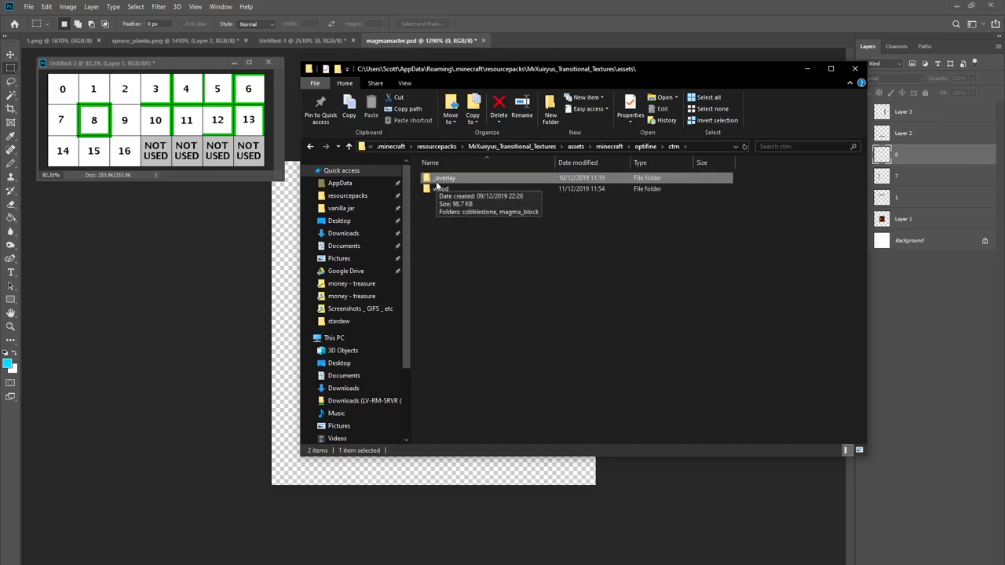
{"action": "double_click", "coordinate": [475, 177]}
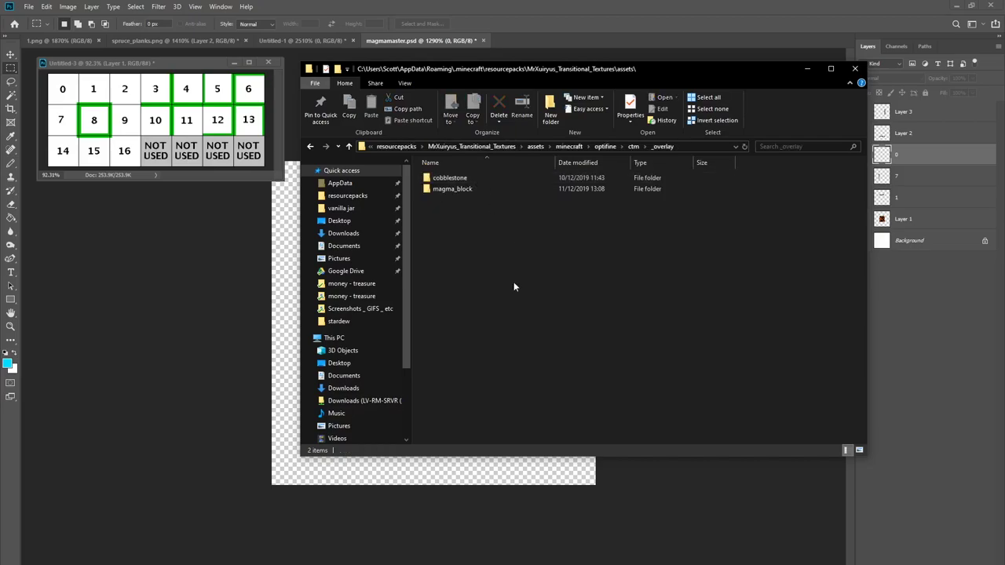
{"action": "double_click", "coordinate": [454, 189]}
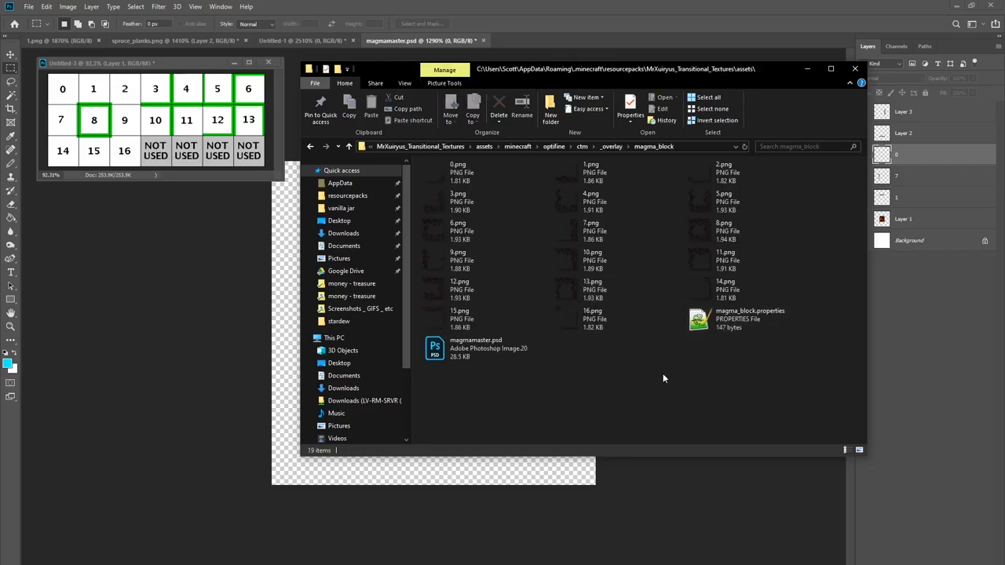
Open 3.png from the magma_block folder in Photoshop and compare it with tile 3 in the enlarged overlay template.
{"action": "left_click", "coordinate": [164, 66]}
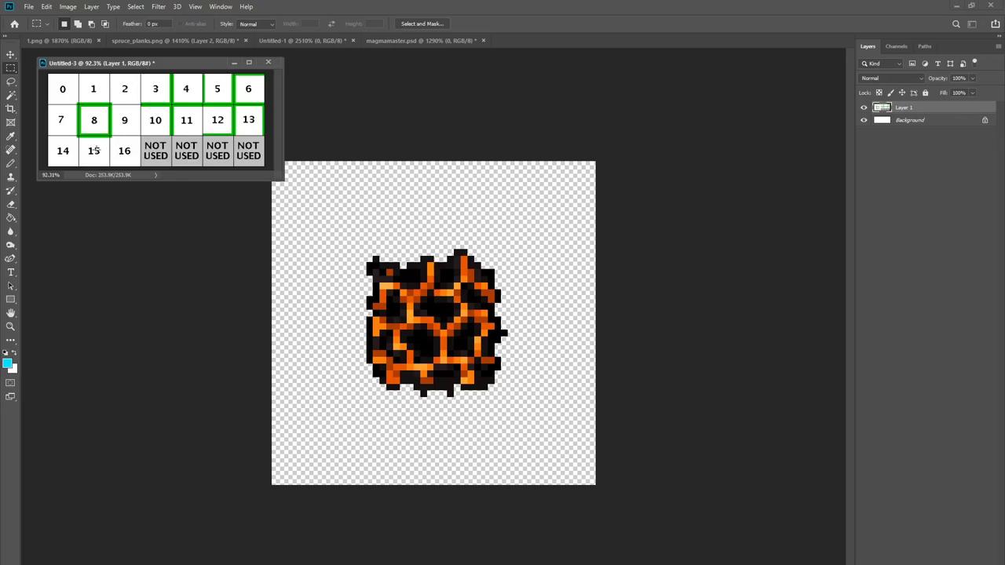
{"action": "key", "text": "alt+Tab"}
{"action": "left_click", "coordinate": [480, 256]}
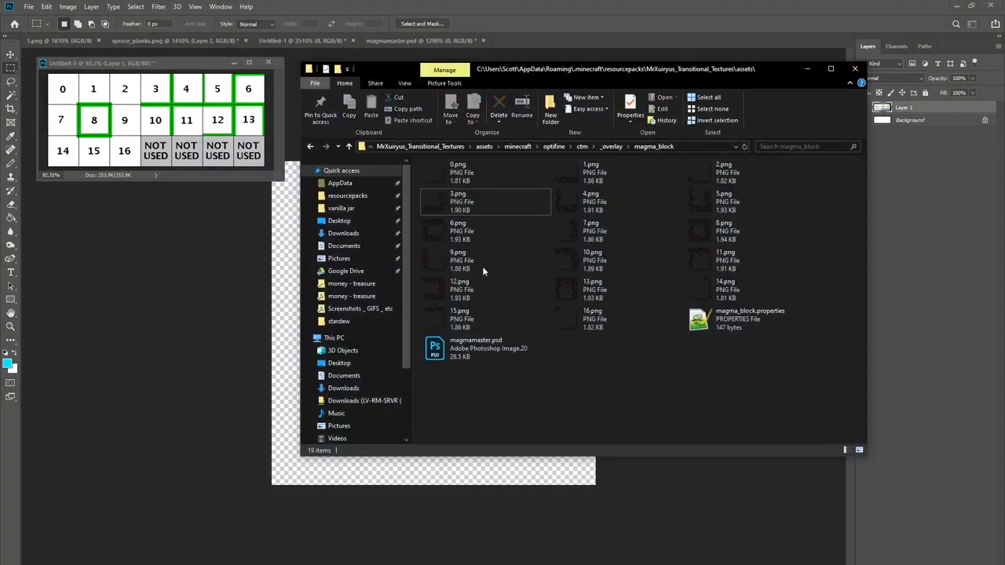
{"action": "left_click", "coordinate": [448, 208]}
{"action": "left_click_drag", "start_coordinate": [435, 204], "coordinate": [570, 39]}
{"action": "scroll", "coordinate": [473, 435], "scroll_direction": "up", "scroll_amount": 20}
{"action": "key", "text": "ctrl+plus"}
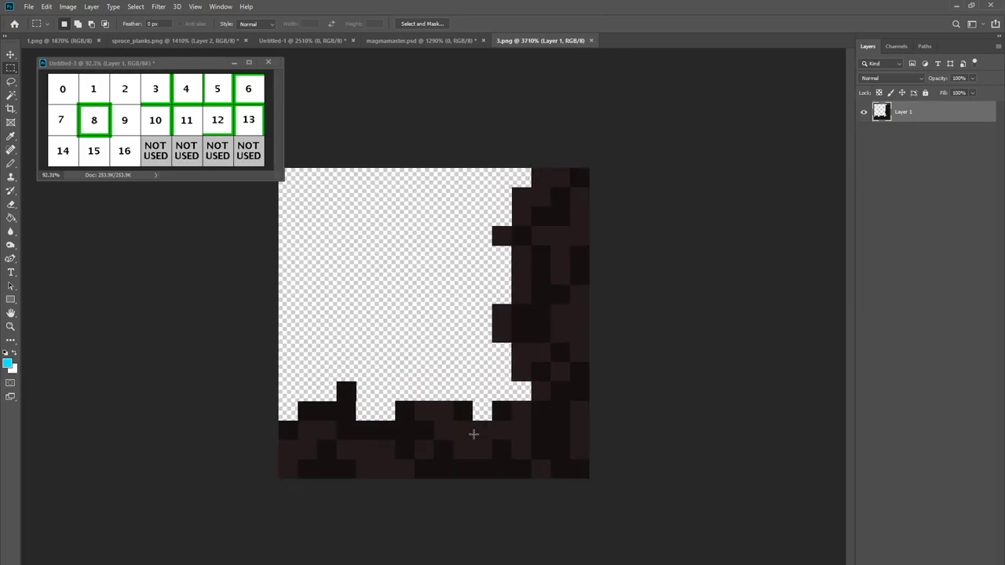
{"action": "scroll", "coordinate": [473, 434], "scroll_direction": "down", "scroll_amount": 1}
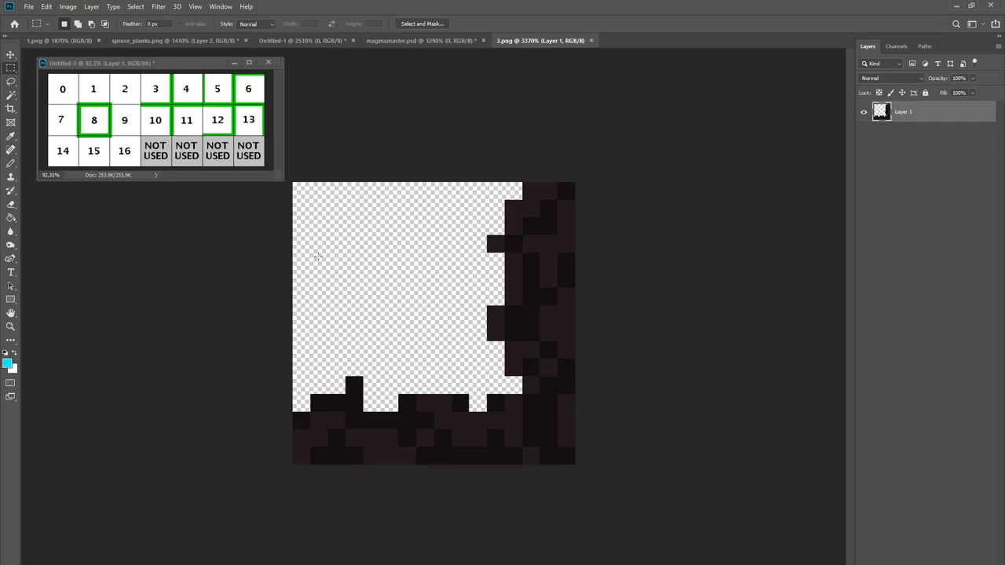
{"action": "left_click_drag", "start_coordinate": [278, 122], "coordinate": [278, 102]}
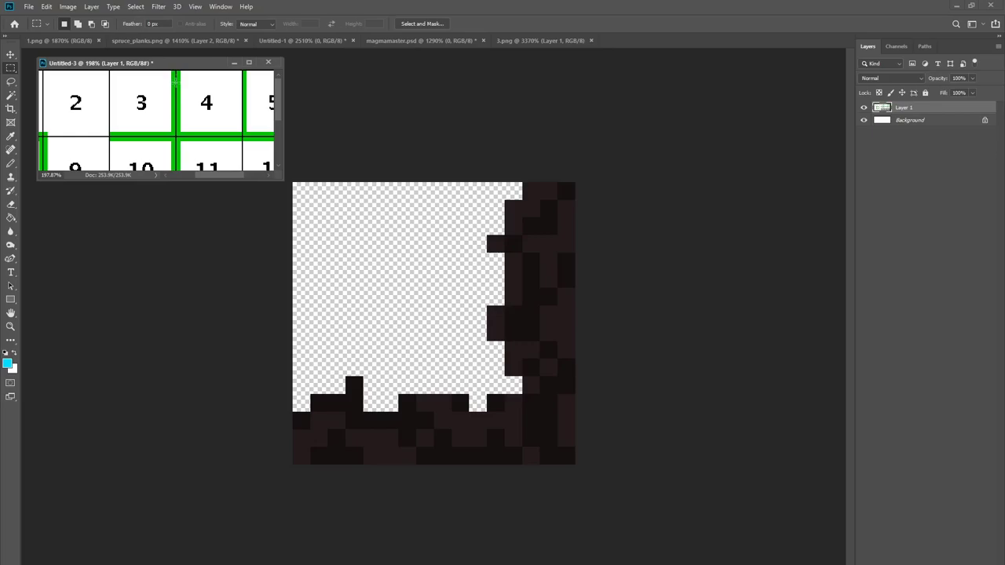
Examine the overlay edges along the upper-right side and the lower border of 3.png.
{"action": "left_click", "coordinate": [508, 191]}
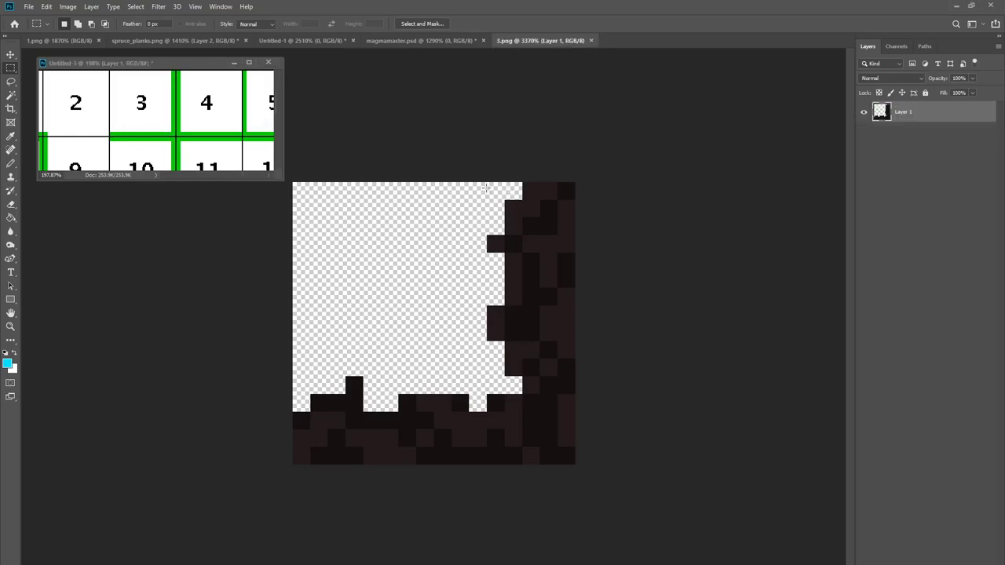
{"action": "left_click_drag", "start_coordinate": [469, 183], "coordinate": [571, 460]}
{"action": "left_click_drag", "start_coordinate": [292, 360], "coordinate": [601, 457]}
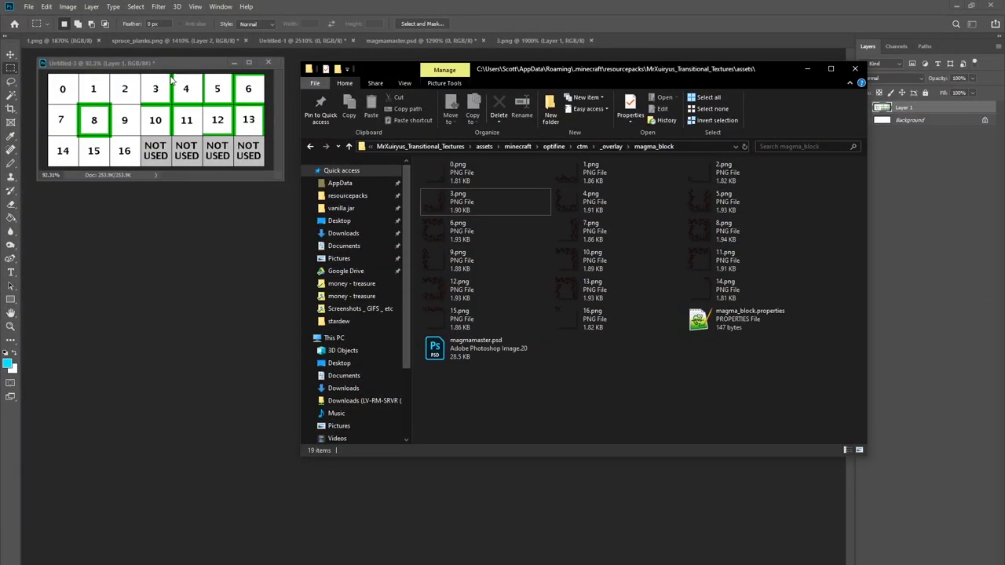
In the magma_block folder, compare 0.png and 10.png with the matching numbered tiles of the overlay template.
{"action": "left_click", "coordinate": [484, 178]}
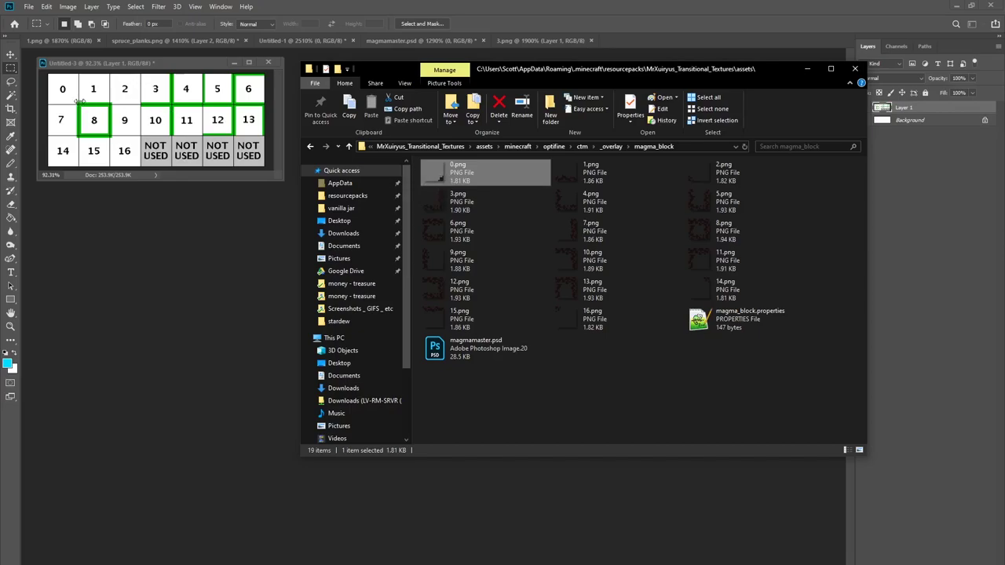
{"action": "left_click", "coordinate": [603, 269]}
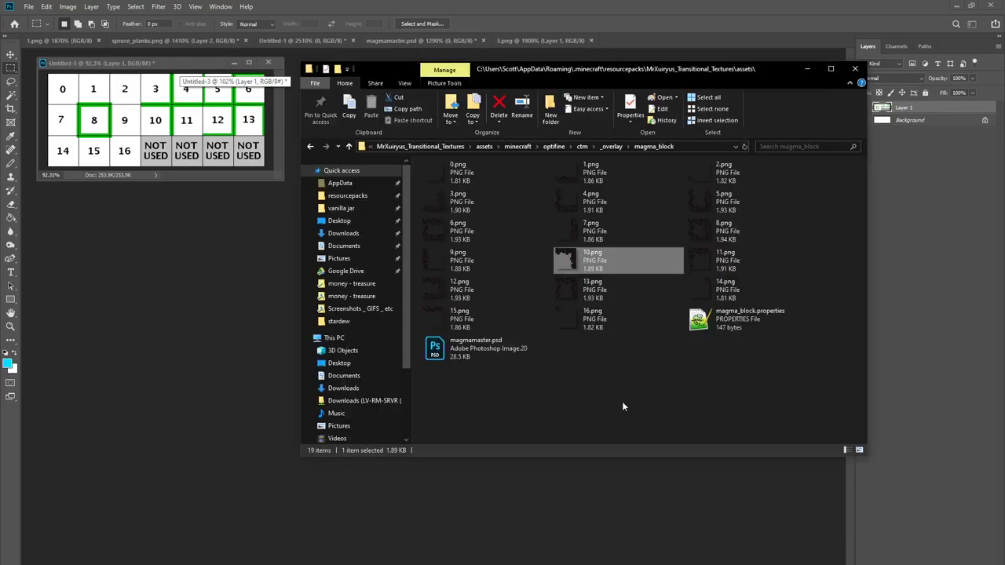
{"action": "left_click", "coordinate": [640, 391]}
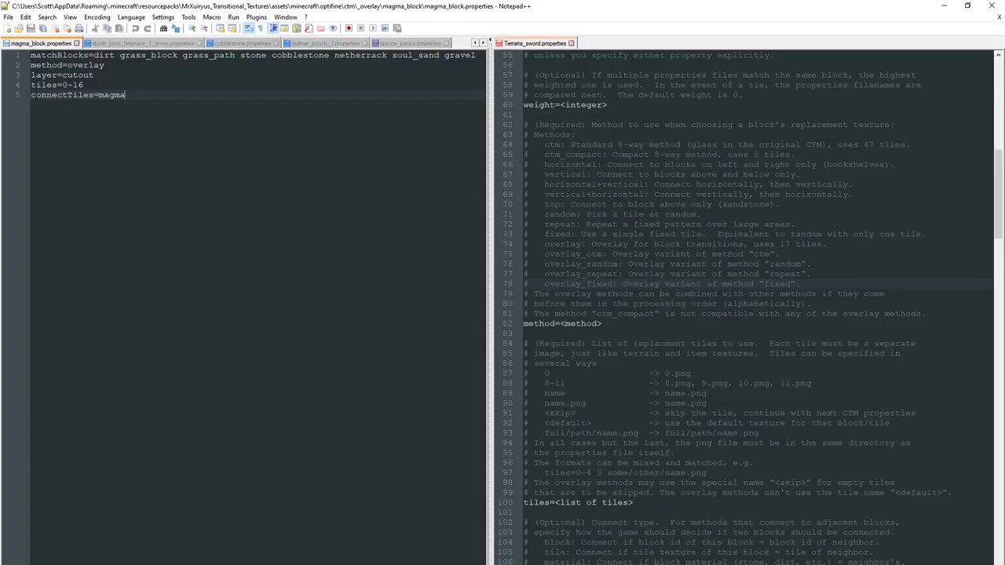
In magma_block.properties, highlight the connectTiles key on line 5.
{"action": "key", "text": "Home"}
{"action": "key", "text": "shift+Right"}
{"action": "key", "text": "shift+Right"}
{"action": "key", "text": "shift+Right"}
{"action": "key", "text": "shift+Right"}
{"action": "key", "text": "shift+Right"}
{"action": "key", "text": "shift+Right"}
{"action": "key", "text": "shift+Right"}
{"action": "key", "text": "shift+Right"}
{"action": "key", "text": "shift+Right"}
{"action": "key", "text": "shift+Right"}
{"action": "key", "text": "shift+Right"}
{"action": "key", "text": "shift+Right"}
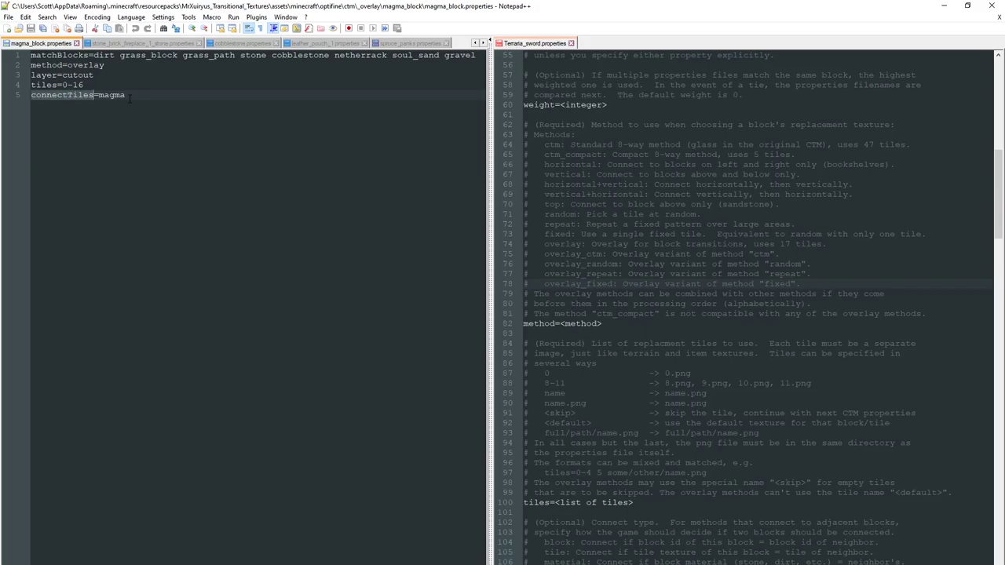
Highlight the connectTiles value magma and match it to magma.png in the resource pack's textures\block folder.
{"action": "double_click", "coordinate": [124, 97]}
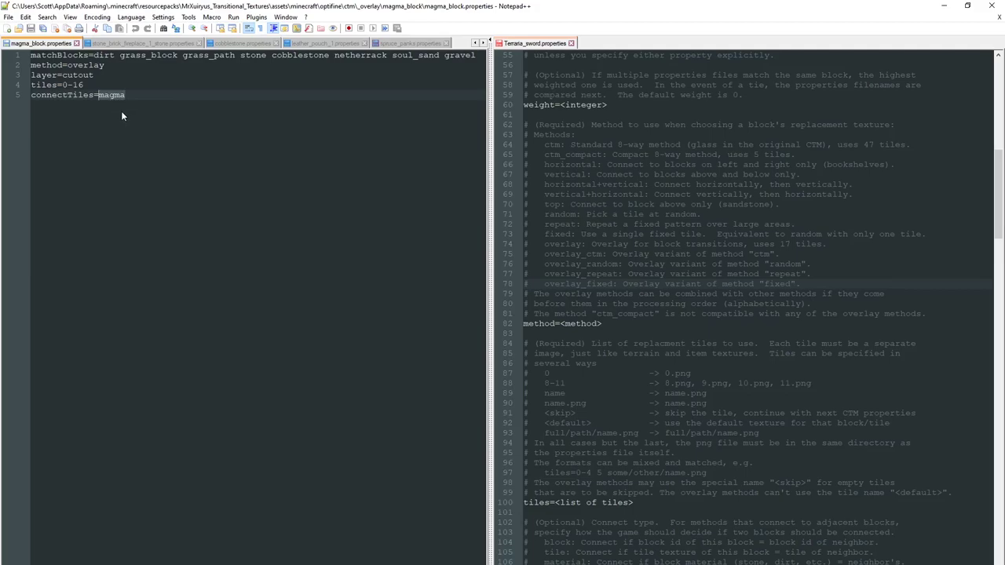
{"action": "key", "text": "alt+Tab"}
{"action": "left_click", "coordinate": [597, 173]}
{"action": "mouse_move", "coordinate": [603, 173]}
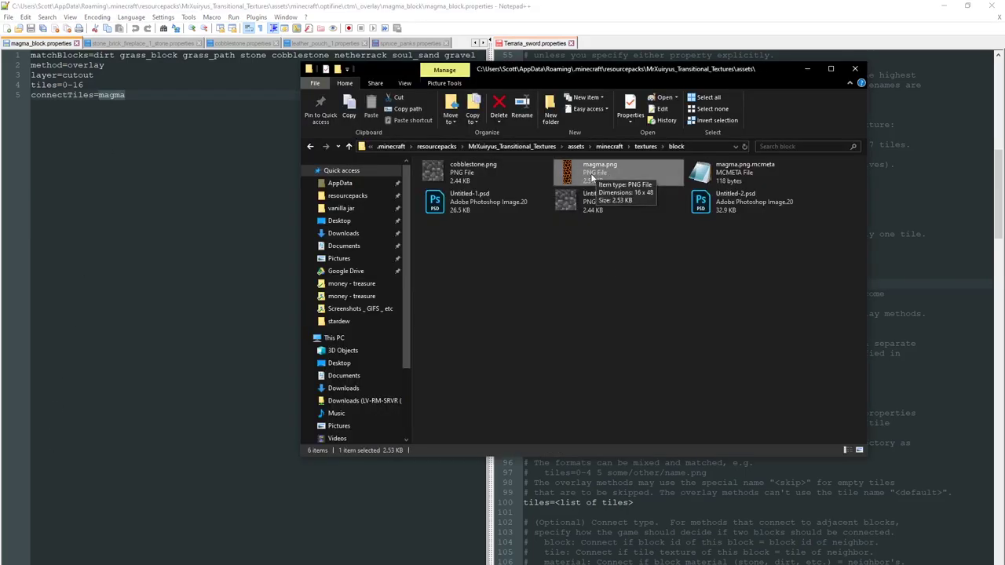
{"action": "left_click", "coordinate": [114, 93]}
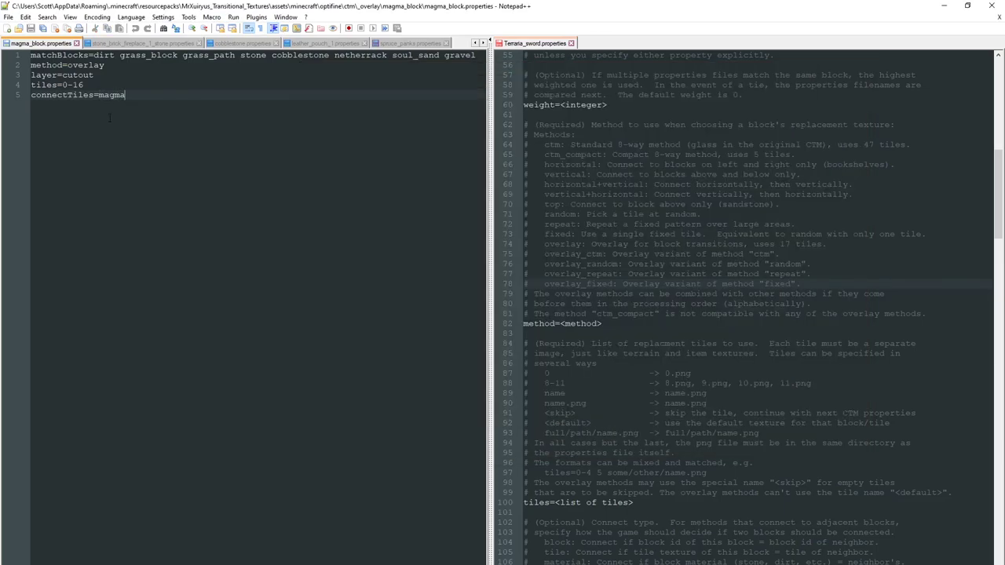
Try sand as the connectTiles value, matching sand.png in the vanilla jar's block textures, and undo the replacement.
{"action": "left_click_drag", "start_coordinate": [99, 97], "coordinate": [124, 98]}
{"action": "type", "text": "sand"}
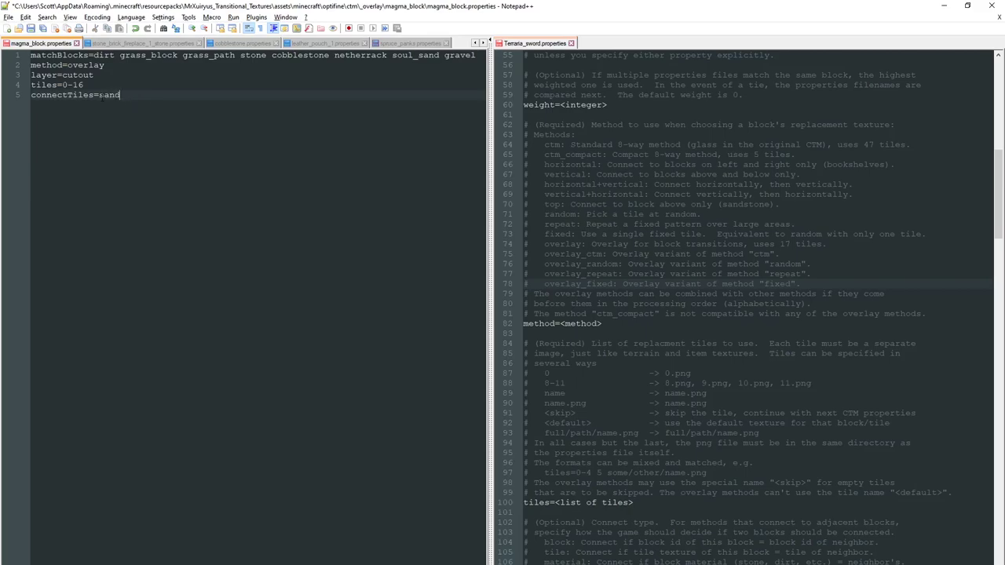
{"action": "key", "text": "alt+Tab"}
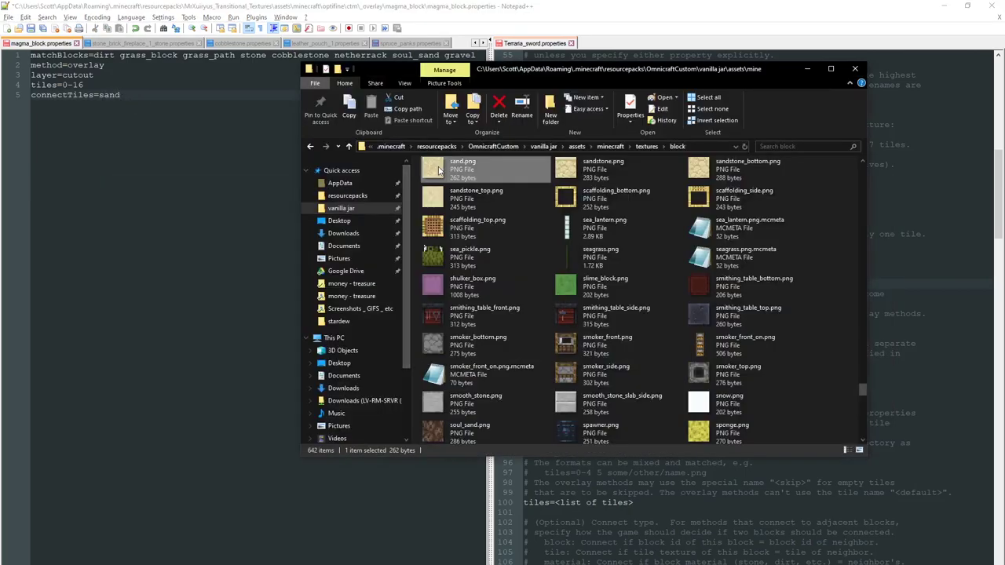
{"action": "left_click", "coordinate": [151, 94]}
{"action": "key", "text": "ctrl+z"}
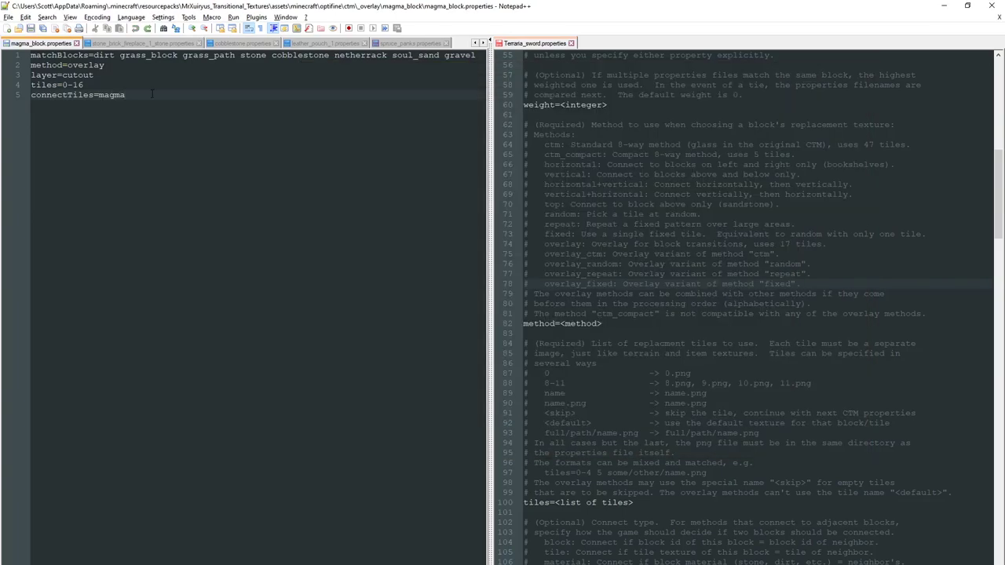
Examine the matchBlocks key and its block list, from dirt to gravel, alongside the connectTiles value.
{"action": "left_click_drag", "start_coordinate": [31, 55], "coordinate": [90, 55]}
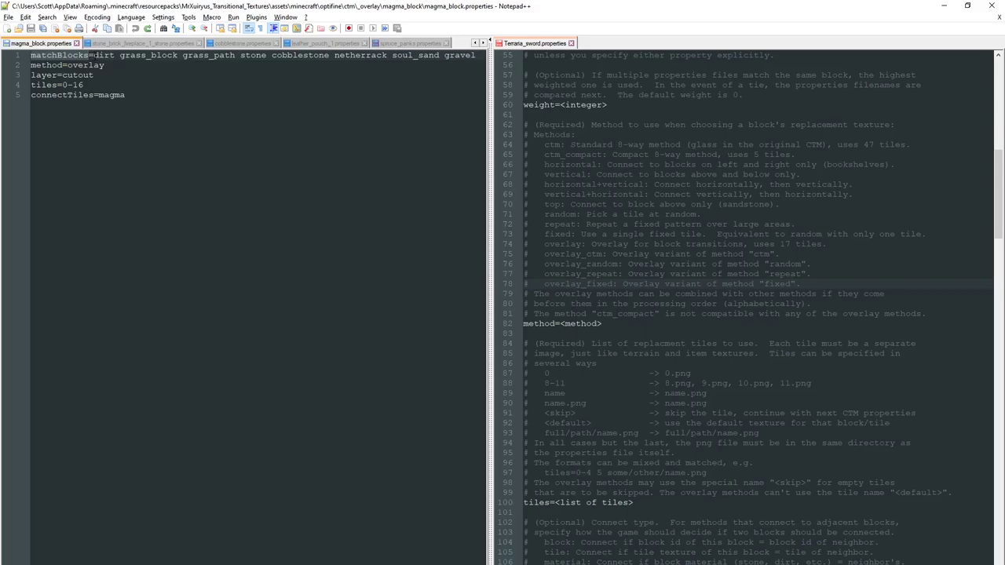
{"action": "left_click_drag", "start_coordinate": [97, 95], "coordinate": [126, 95]}
{"action": "left_click_drag", "start_coordinate": [94, 55], "coordinate": [475, 58]}
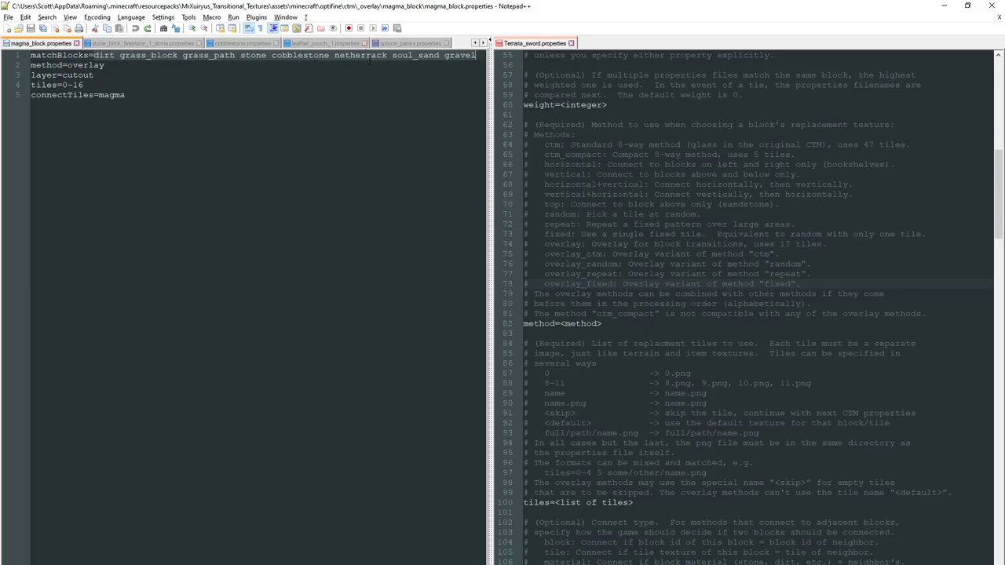
Switch to Minecraft and replace the grass block between the two brick patches and one mossy stone brick block with magma blocks.
{"action": "key", "text": "alt+Tab"}
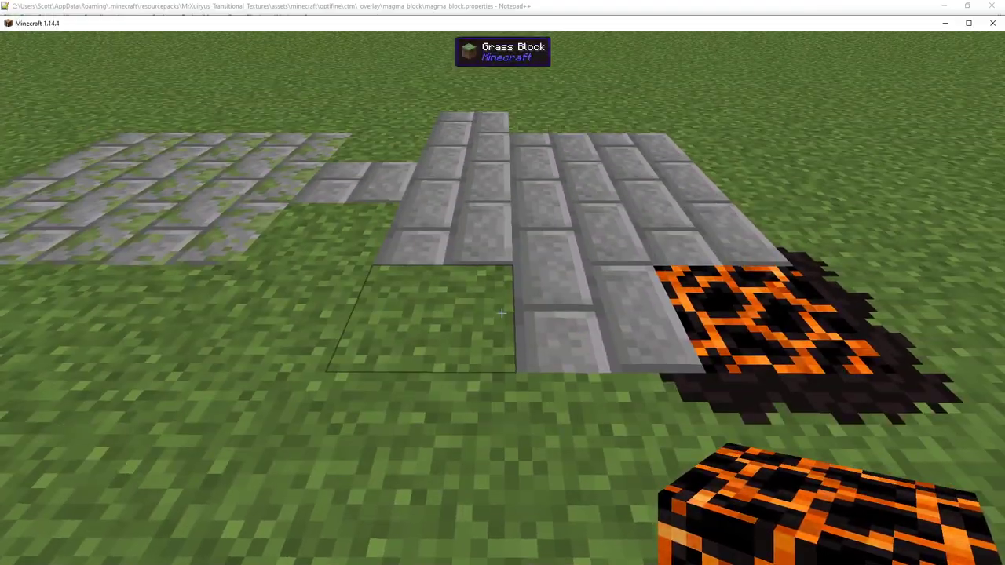
{"action": "key", "text": "d"}
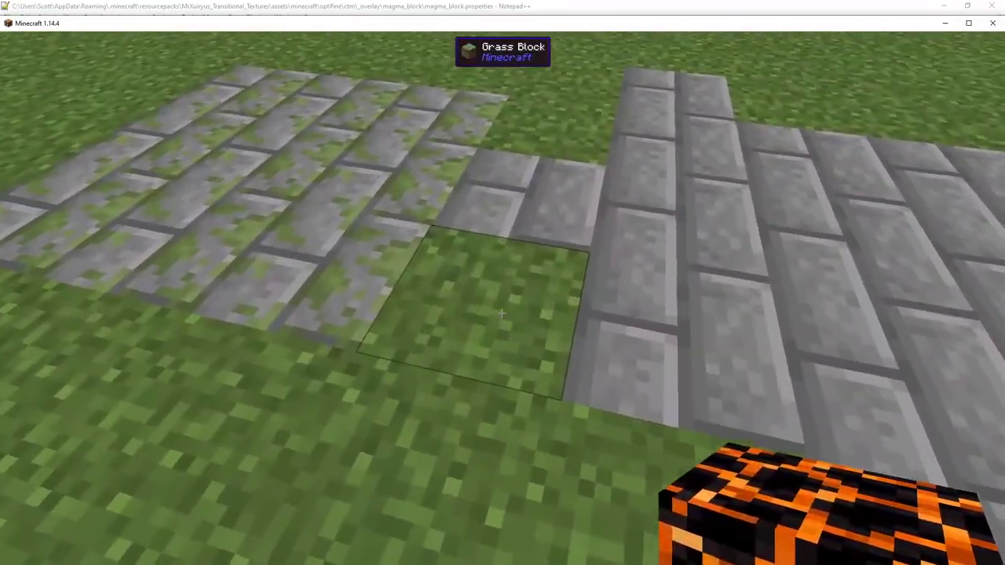
{"action": "key", "text": "w"}
{"action": "key", "text": "s"}
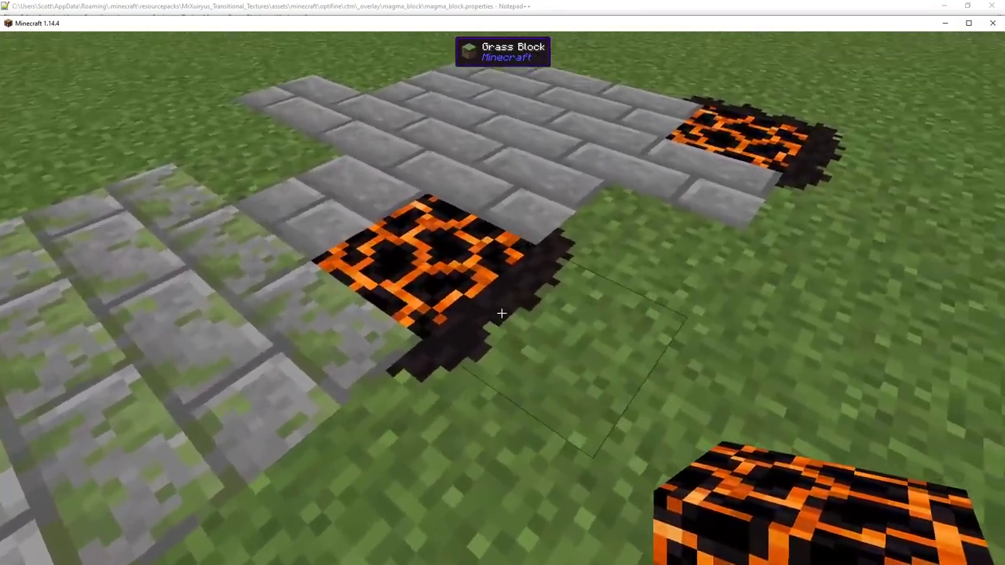
{"action": "key", "text": "w"}
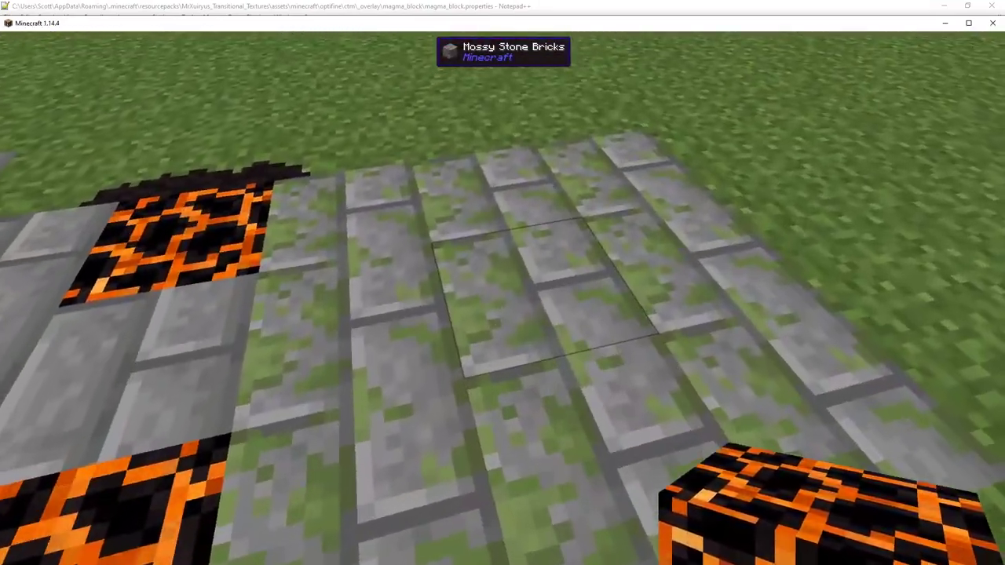
{"action": "left_click", "coordinate": [501, 312]}
{"action": "right_click", "coordinate": [501, 313]}
{"action": "key", "text": "d"}
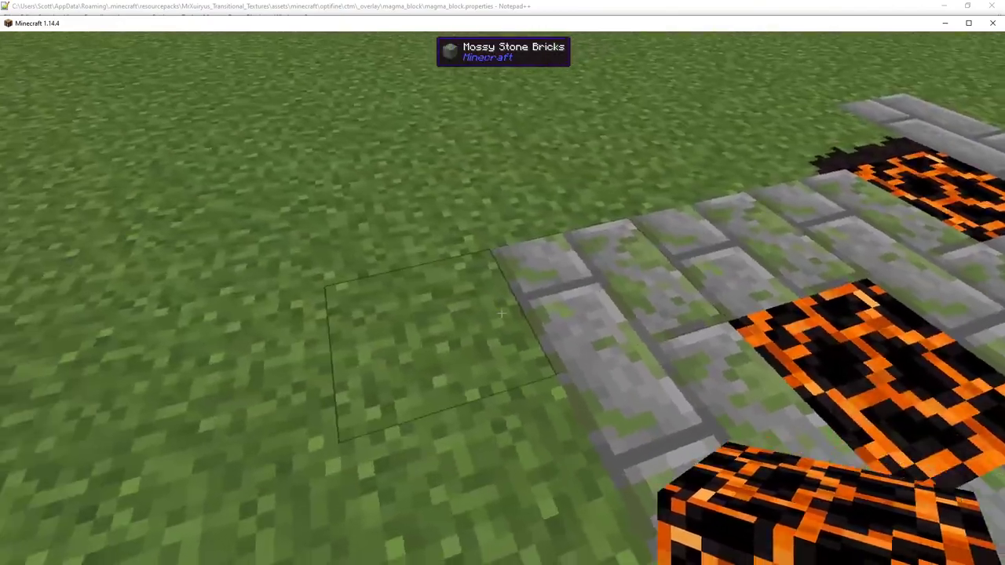
Replace the row of grass blocks along the outer edge of the mossy stone bricks with magma blocks.
{"action": "left_click", "coordinate": [501, 312]}
{"action": "right_click", "coordinate": [500, 313]}
{"action": "left_click", "coordinate": [501, 312]}
{"action": "right_click", "coordinate": [501, 313]}
{"action": "left_click", "coordinate": [501, 312]}
{"action": "right_click", "coordinate": [501, 313]}
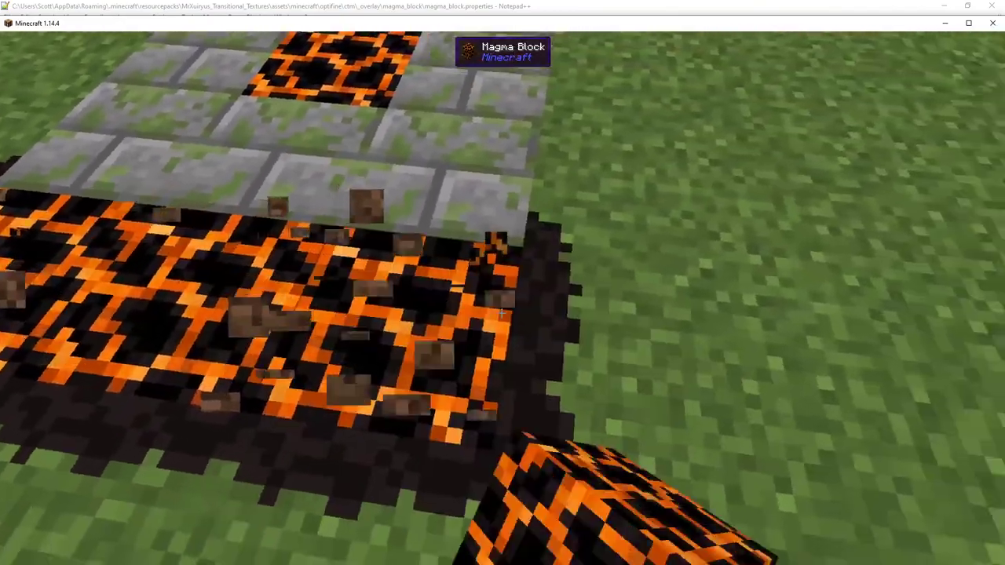
{"action": "left_click", "coordinate": [501, 312]}
{"action": "right_click", "coordinate": [501, 312]}
{"action": "left_click", "coordinate": [502, 313]}
{"action": "right_click", "coordinate": [502, 314]}
{"action": "right_click", "coordinate": [502, 313]}
{"action": "left_click", "coordinate": [501, 313]}
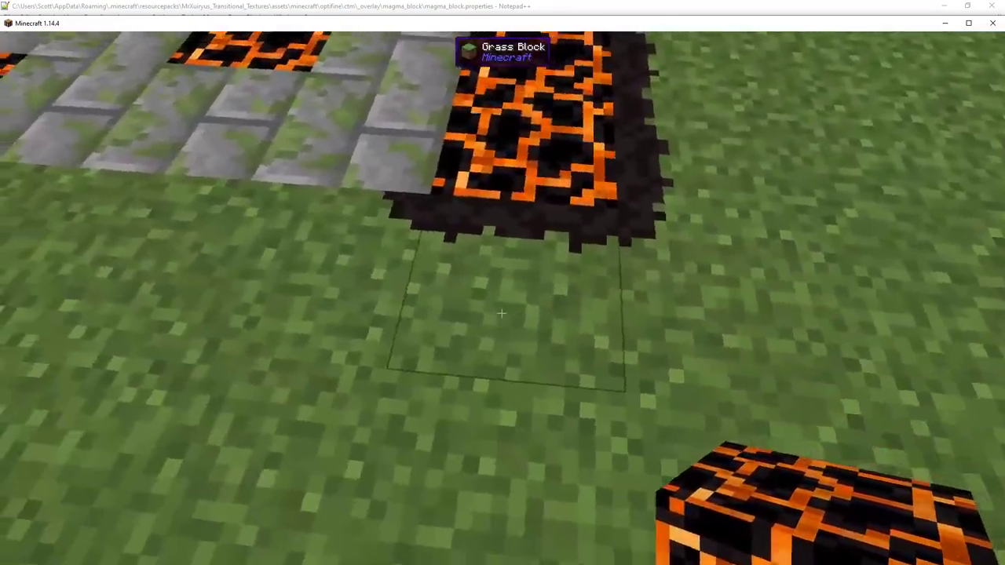
{"action": "left_click", "coordinate": [501, 314]}
{"action": "right_click", "coordinate": [502, 313]}
{"action": "right_click", "coordinate": [502, 313]}
{"action": "left_click", "coordinate": [502, 313]}
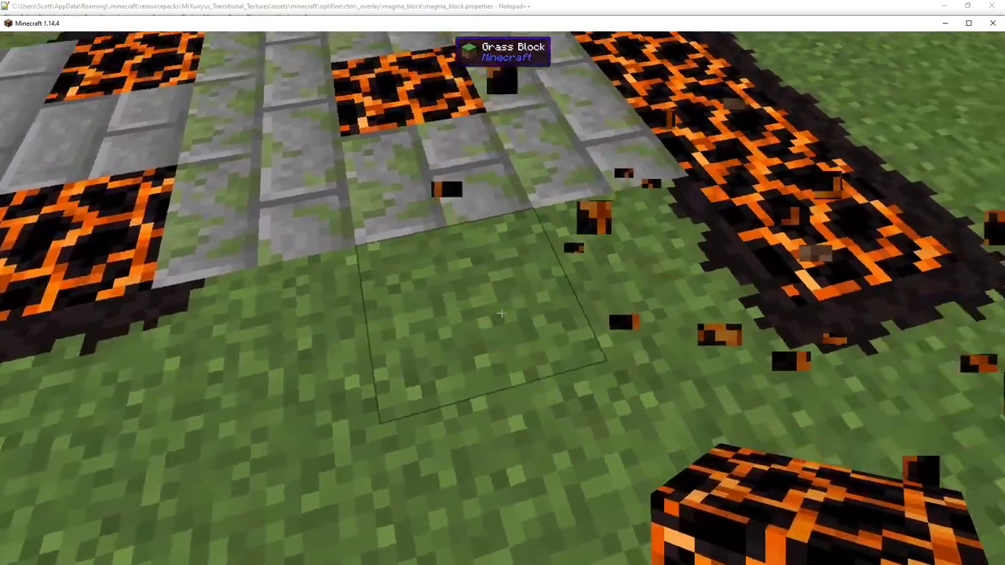
Extend the magma blocks around the plain stone brick patch by replacing the adjoining grass blocks.
{"action": "left_click", "coordinate": [502, 313]}
{"action": "right_click", "coordinate": [502, 313]}
{"action": "left_click", "coordinate": [501, 314]}
{"action": "right_click", "coordinate": [502, 313]}
{"action": "left_click", "coordinate": [502, 313]}
{"action": "right_click", "coordinate": [502, 313]}
{"action": "left_click", "coordinate": [502, 313]}
{"action": "right_click", "coordinate": [501, 313]}
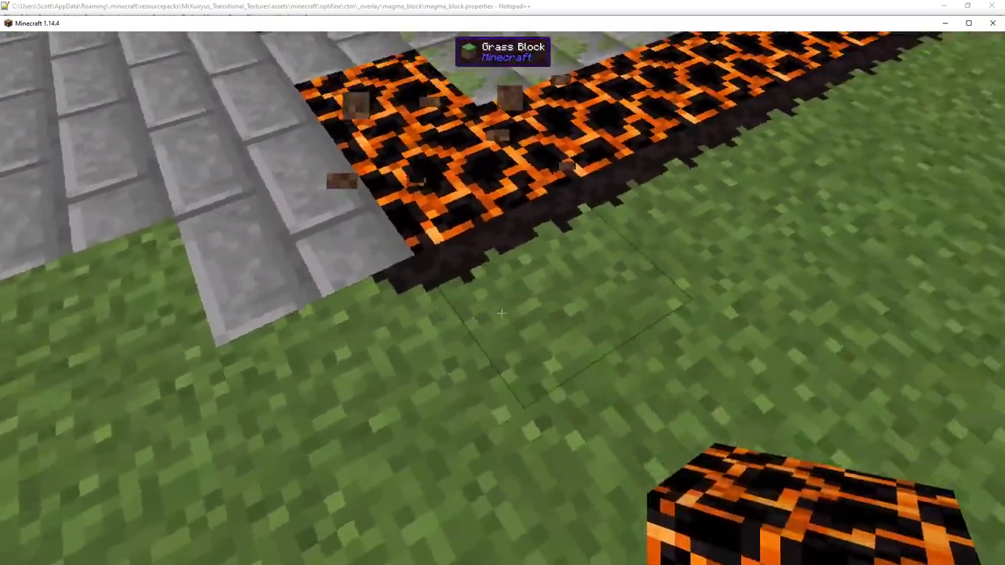
{"action": "left_click", "coordinate": [502, 314]}
{"action": "right_click", "coordinate": [501, 314]}
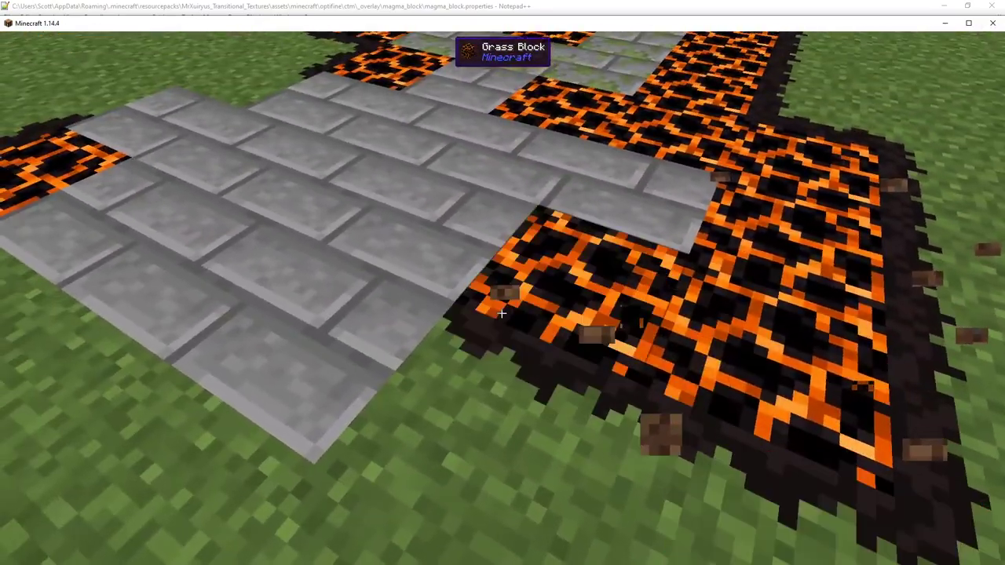
{"action": "left_click", "coordinate": [501, 314]}
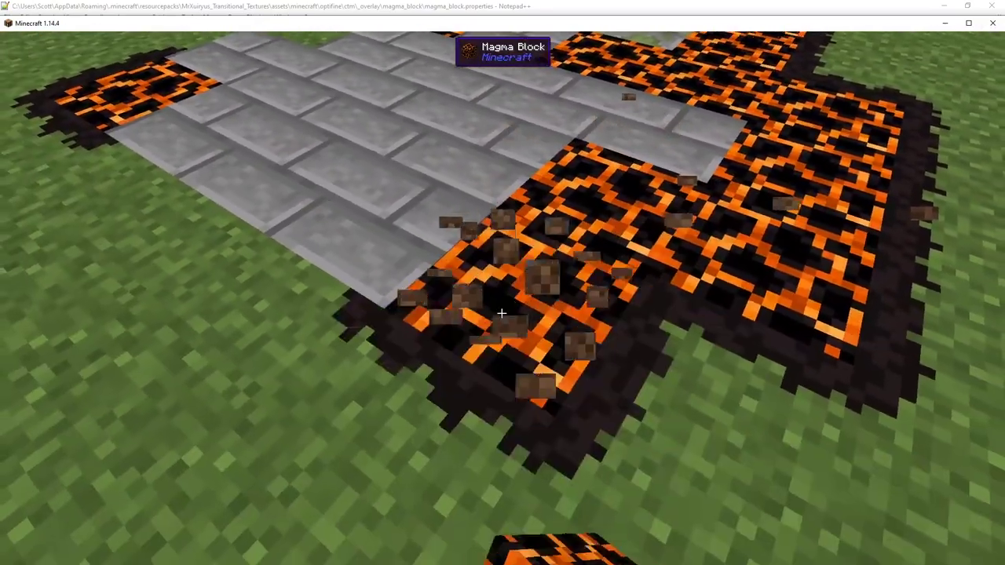
{"action": "left_click", "coordinate": [503, 314]}
{"action": "right_click", "coordinate": [502, 314]}
{"action": "left_click", "coordinate": [502, 314]}
{"action": "right_click", "coordinate": [502, 314]}
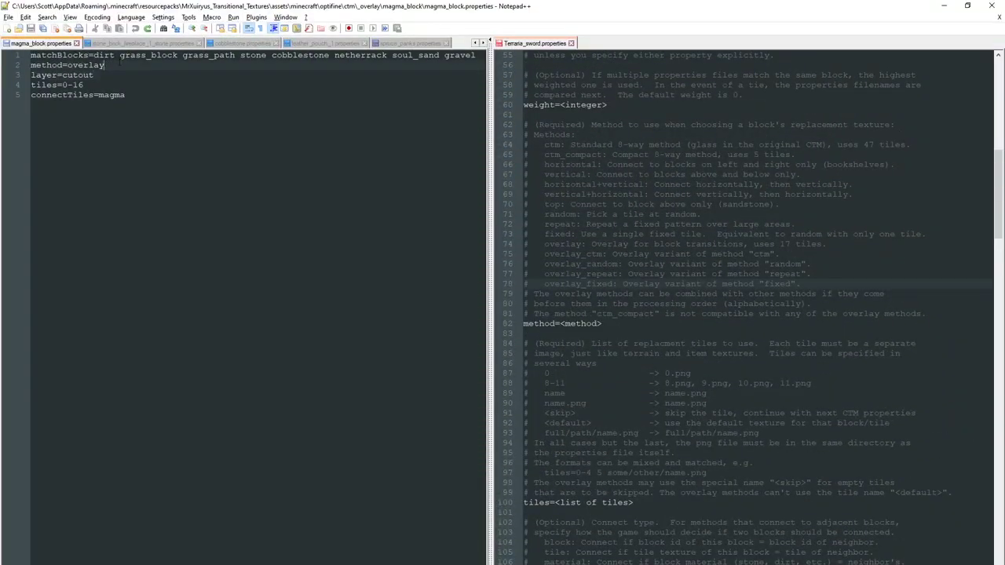
Compare the method=overlay and tiles=0-16 lines of magma_block.properties with the overlay method description in Terraria_sword.properties.
{"action": "left_click_drag", "start_coordinate": [118, 65], "coordinate": [66, 65]}
{"action": "left_click_drag", "start_coordinate": [545, 244], "coordinate": [824, 244]}
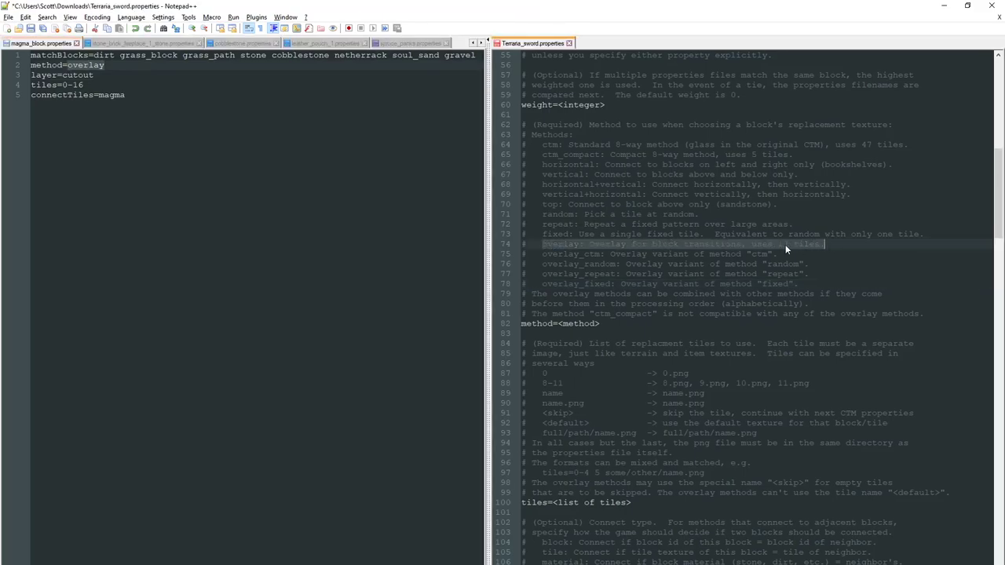
{"action": "left_click", "coordinate": [84, 84]}
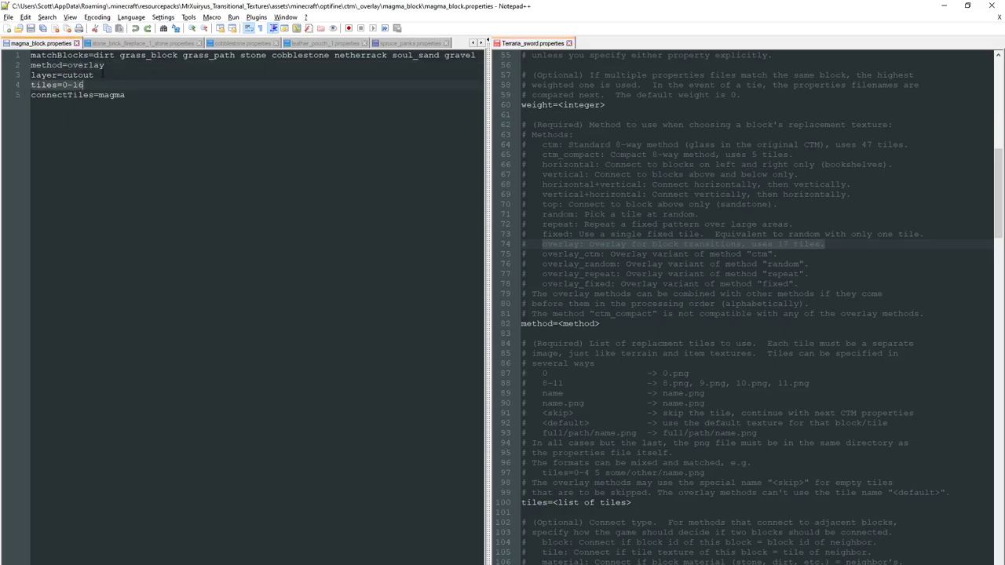
Highlight layer=cutout in magma_block.properties and look up the cutout value's description in Terraria_sword.properties.
{"action": "key", "text": "Up"}
{"action": "key", "text": "Home"}
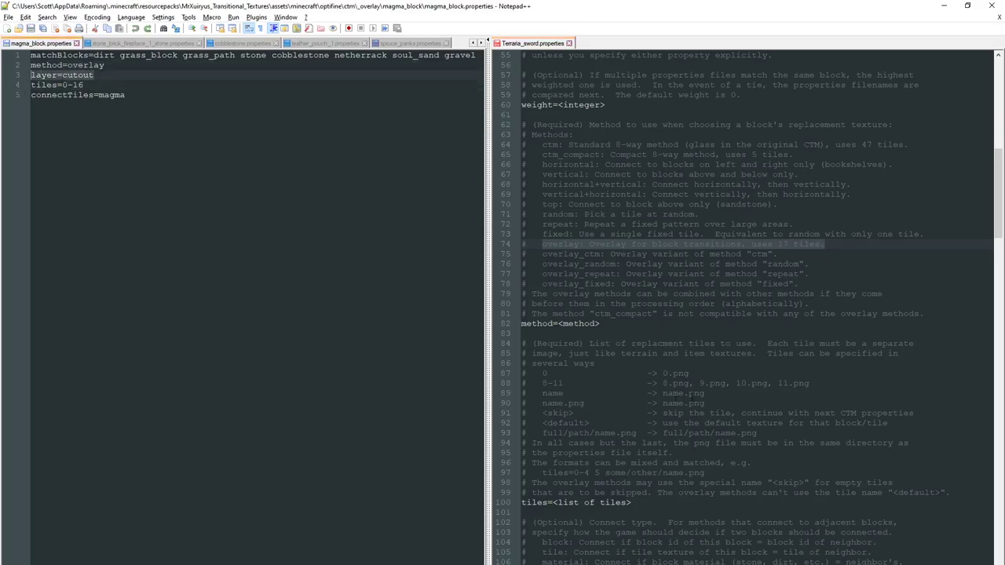
{"action": "left_click", "coordinate": [692, 396]}
{"action": "scroll", "coordinate": [662, 296], "scroll_direction": "down", "scroll_amount": 20}
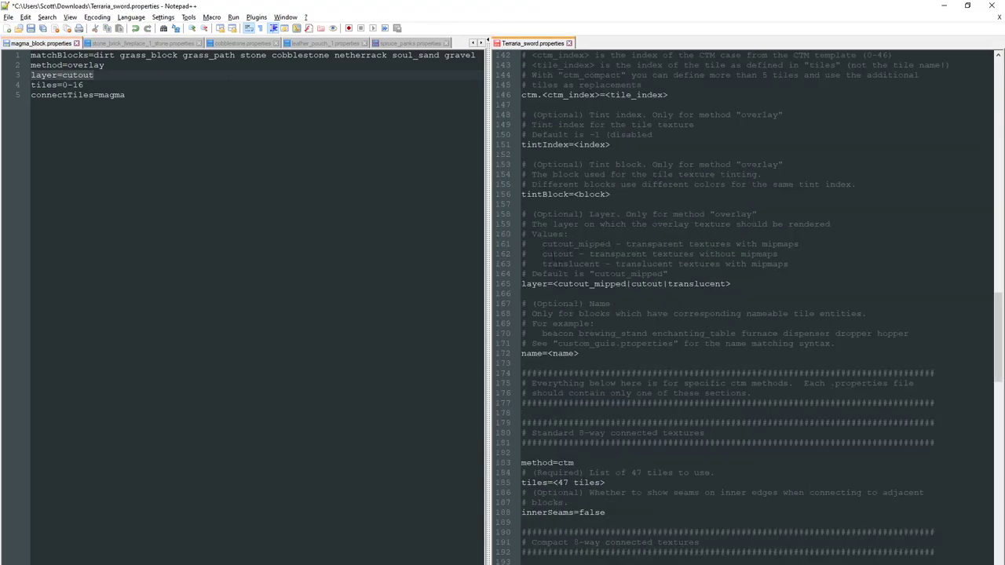
{"action": "left_click_drag", "start_coordinate": [542, 253], "coordinate": [790, 255]}
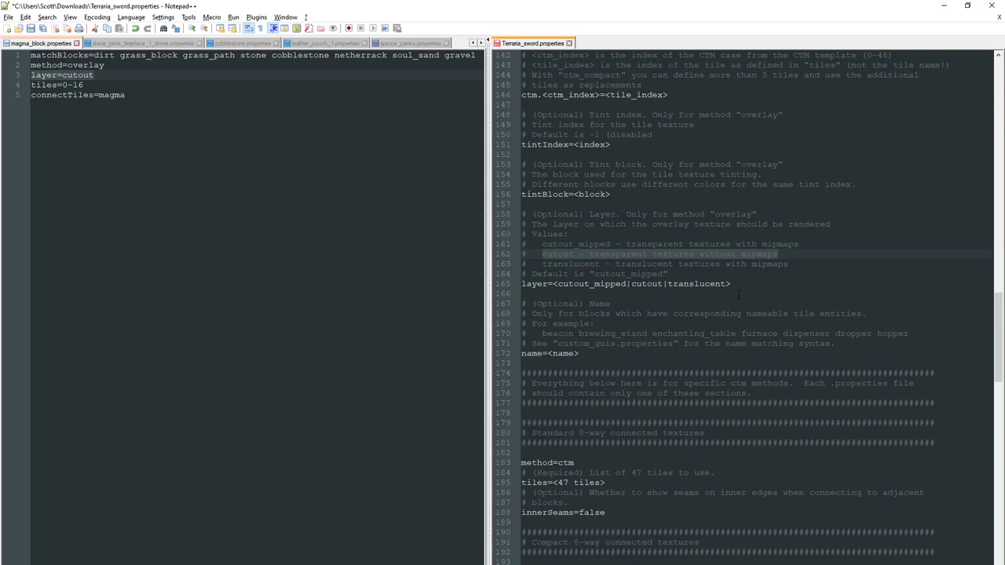
Compare the transparency and mipmap descriptions of the cutout_mipped, cutout and translucent layer values.
{"action": "double_click", "coordinate": [542, 253]}
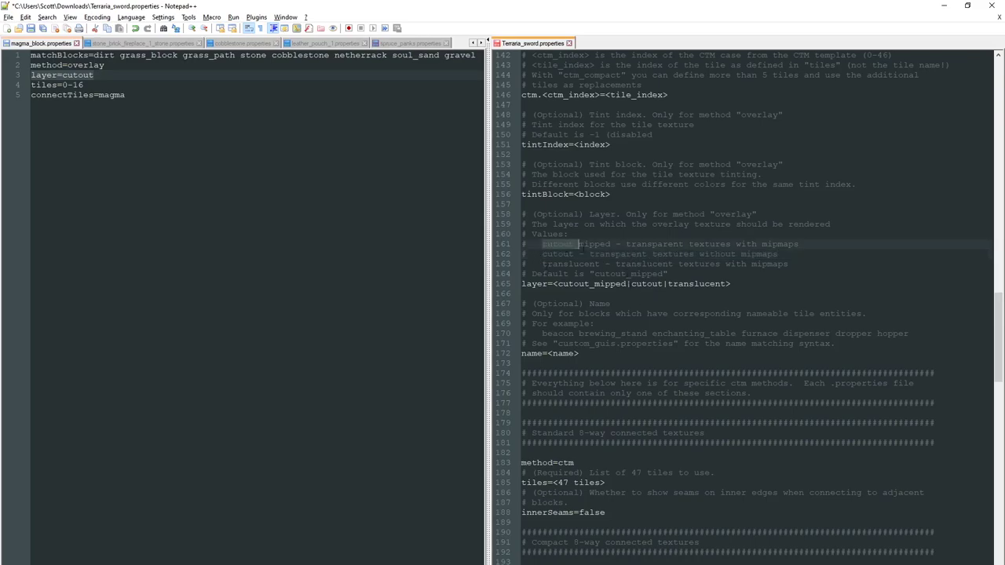
{"action": "double_click", "coordinate": [603, 264]}
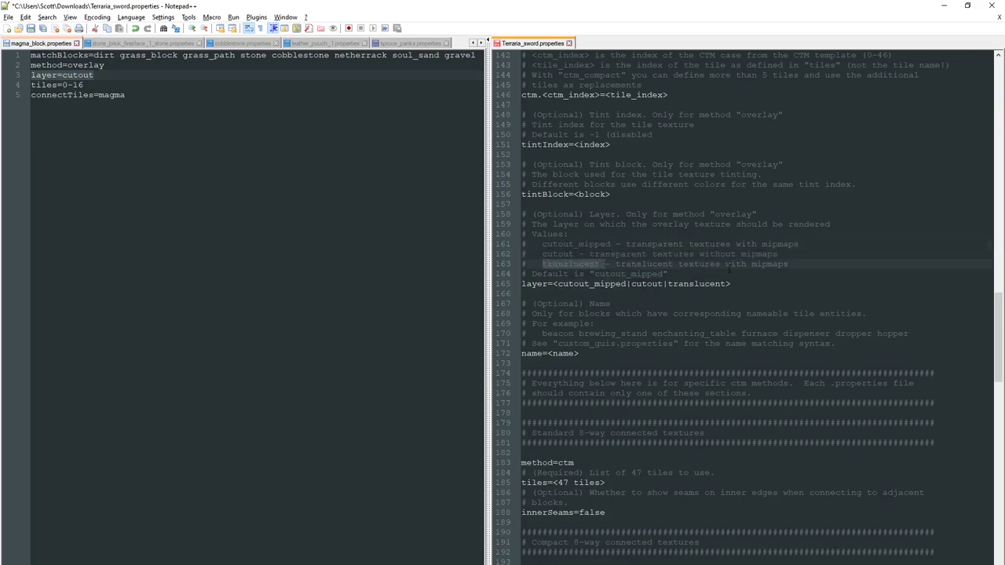
{"action": "double_click", "coordinate": [786, 263]}
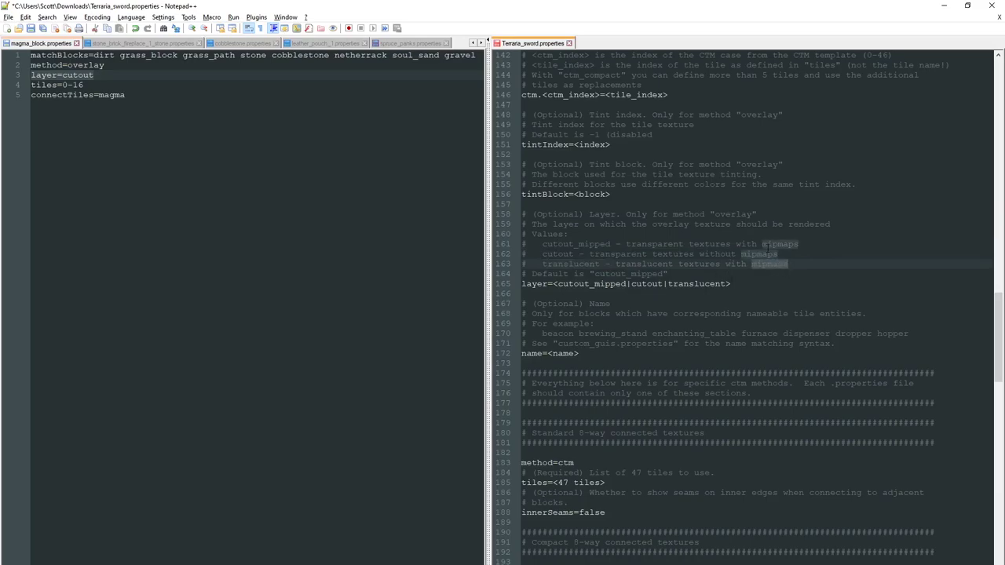
{"action": "left_click", "coordinate": [804, 245]}
{"action": "double_click", "coordinate": [809, 245]}
{"action": "left_click", "coordinate": [809, 254]}
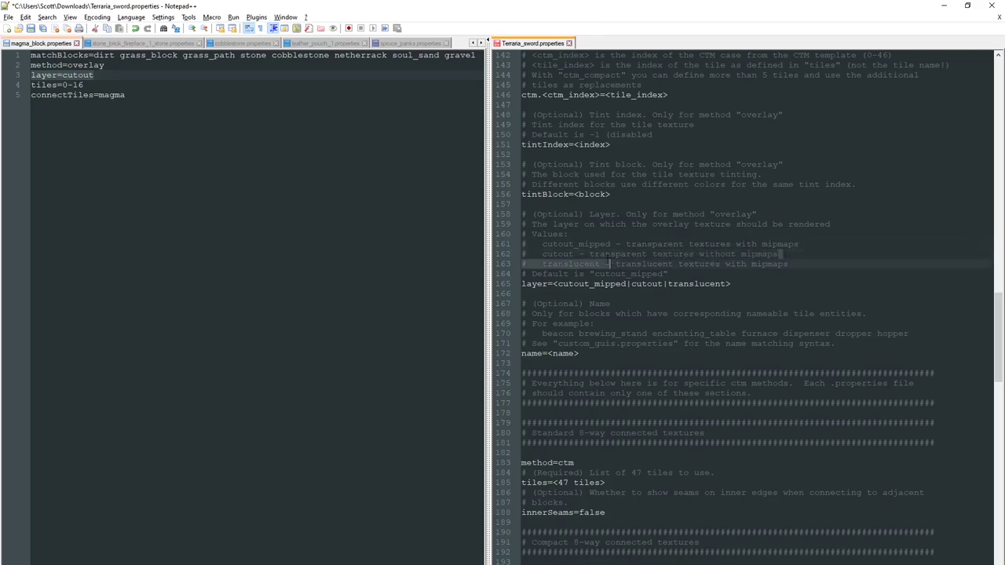
Review magma_block.properties by highlighting connectTiles=magma, the start of the matchBlocks line, method=overlay and layer=cutout in turn.
{"action": "left_click", "coordinate": [154, 97]}
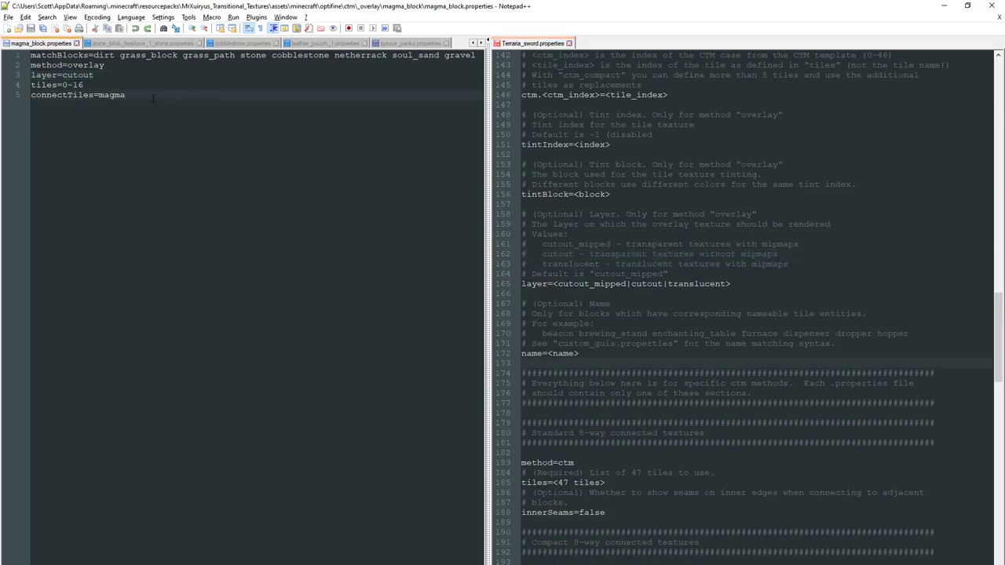
{"action": "left_click_drag", "start_coordinate": [153, 98], "coordinate": [31, 98]}
{"action": "left_click", "coordinate": [110, 95]}
{"action": "left_click_drag", "start_coordinate": [88, 56], "coordinate": [31, 57]}
{"action": "left_click", "coordinate": [105, 66]}
{"action": "left_click_drag", "start_coordinate": [104, 65], "coordinate": [31, 65]}
{"action": "left_click_drag", "start_coordinate": [94, 74], "coordinate": [31, 75]}
{"action": "left_click", "coordinate": [35, 75]}
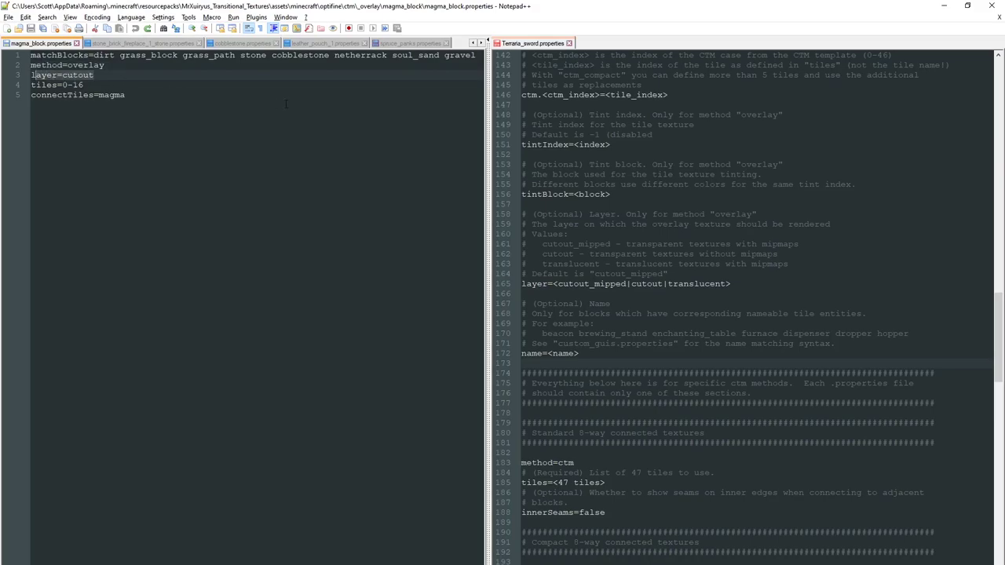
Mark the tiles=0-16 line and switch to File Explorer to select the matching images 0.png through 16.png in the magma_block folder.
{"action": "left_click", "coordinate": [135, 322]}
{"action": "key", "text": "Up"}
{"action": "key", "text": "Left"}
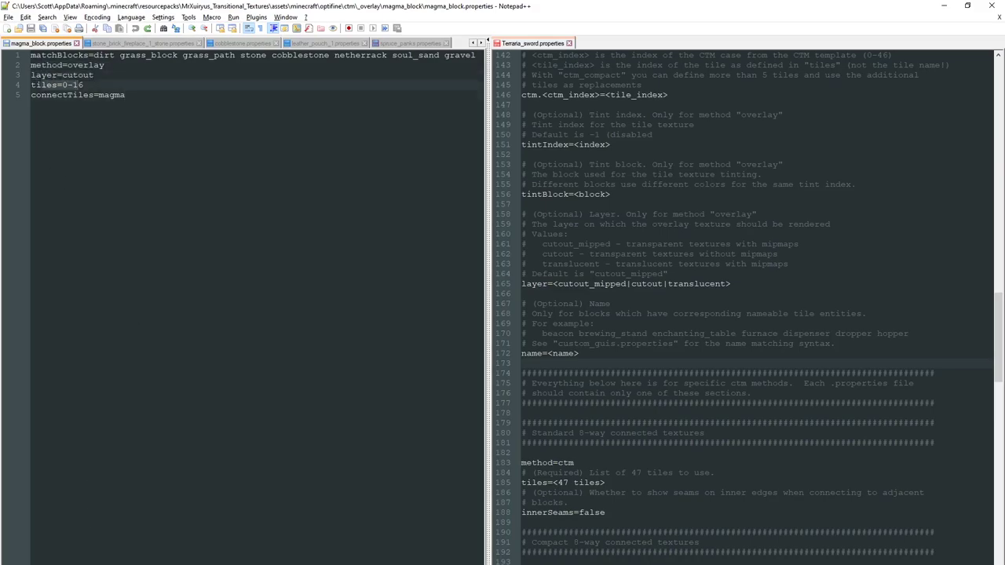
{"action": "key", "text": "alt+Tab"}
{"action": "left_click", "coordinate": [465, 177]}
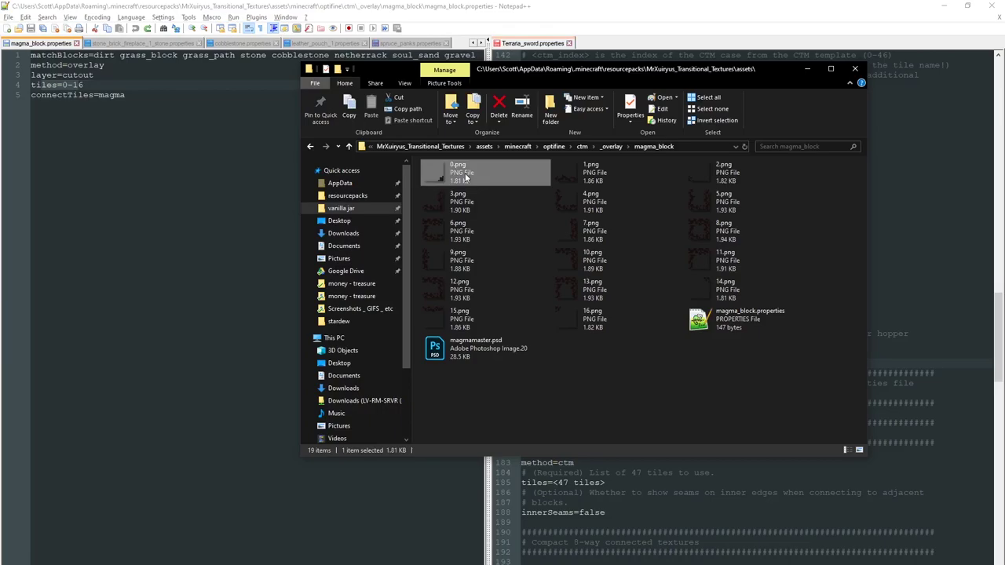
{"action": "left_click", "coordinate": [600, 320], "text": "shift"}
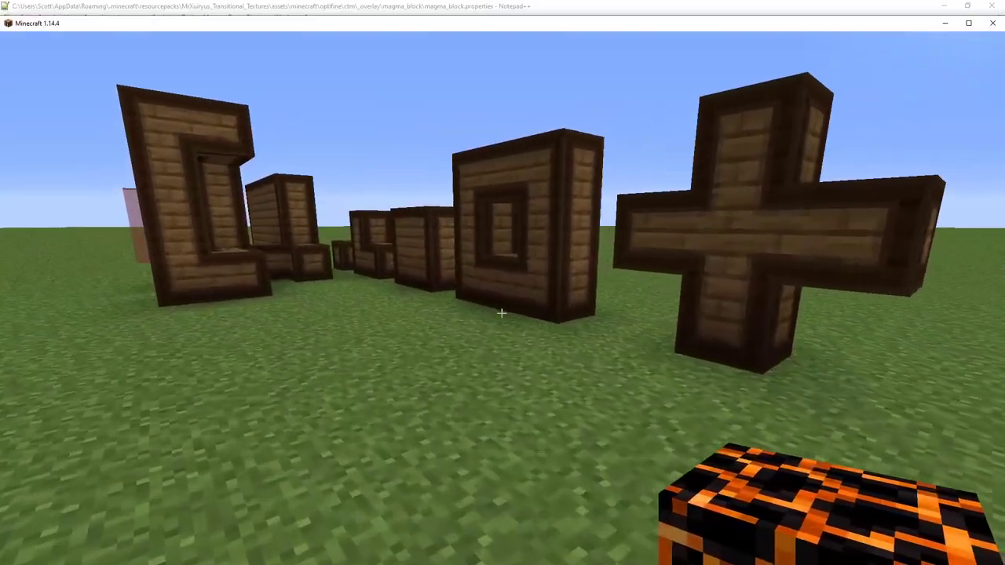
Walk around the spruce planks structures in Minecraft to inspect their connected textures from several sides.
{"action": "key", "text": "w"}
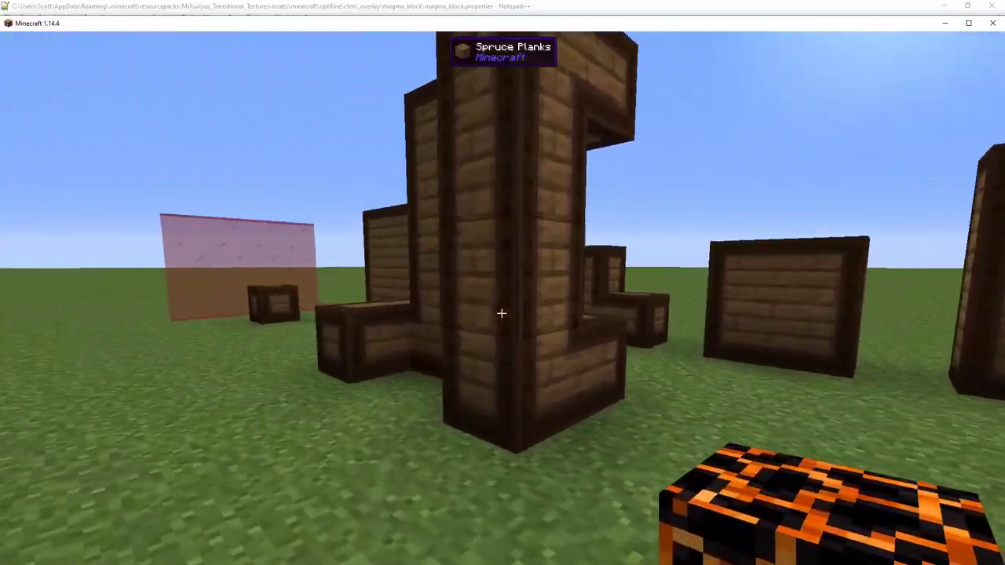
{"action": "key", "text": "s"}
{"action": "key", "text": "w"}
{"action": "key", "text": "a"}
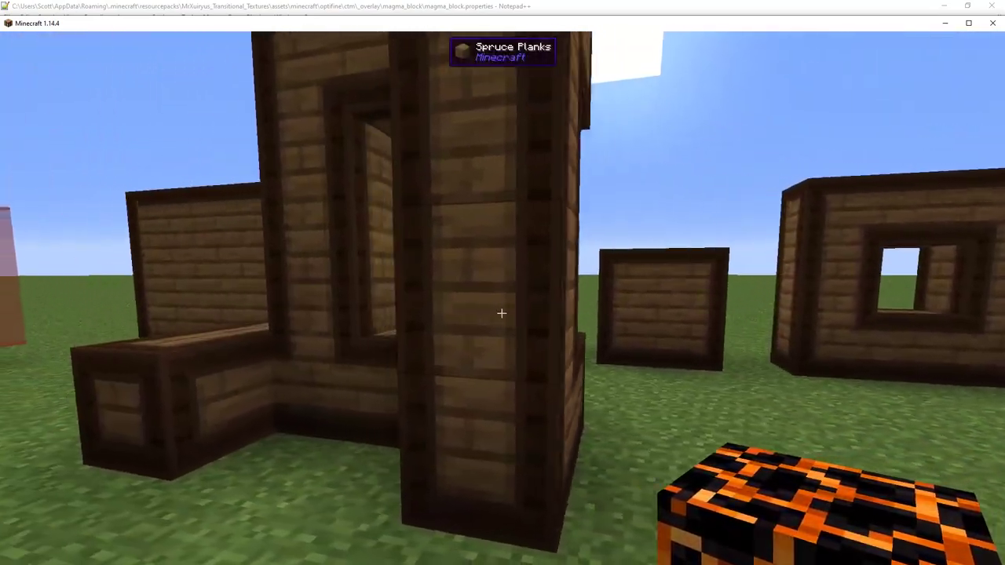
{"action": "key", "text": "d"}
{"action": "key", "text": "w"}
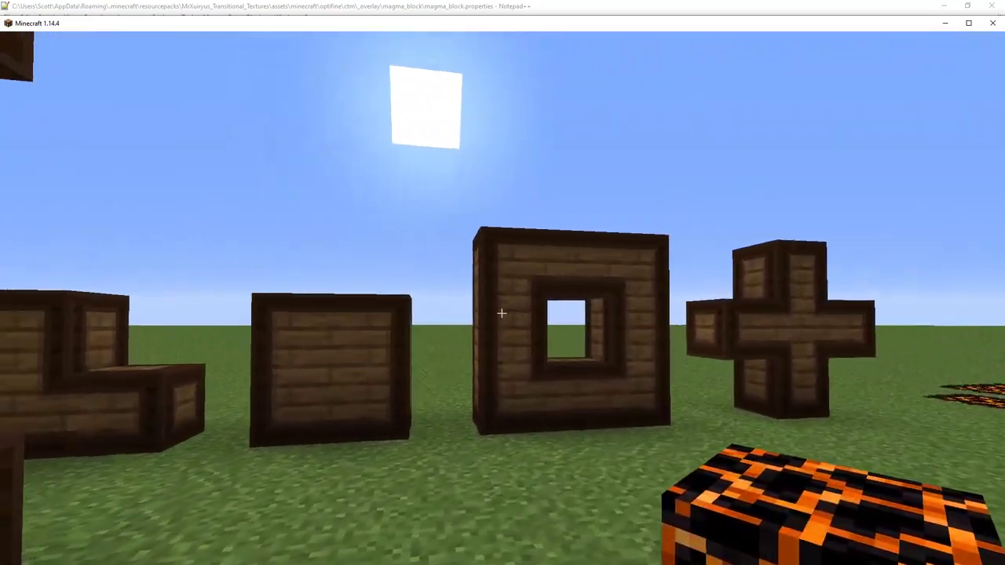
{"action": "key", "text": "w"}
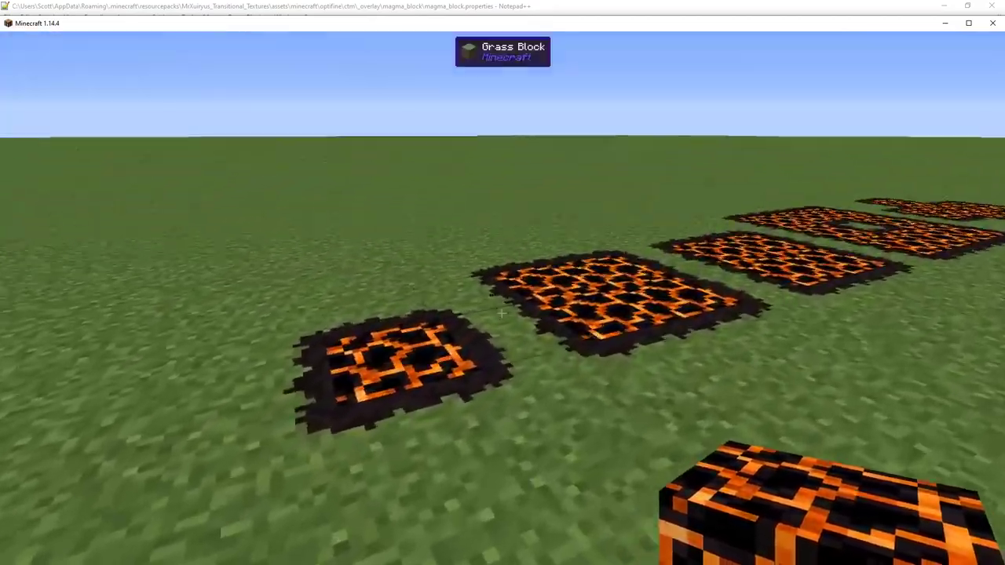
Join and extend the magma patches by replacing adjoining grass blocks with magma blocks, and switch to the front-facing third-person view.
{"action": "key", "text": "w"}
{"action": "key", "text": "a"}
{"action": "left_click", "coordinate": [502, 313]}
{"action": "right_click", "coordinate": [501, 313]}
{"action": "left_click", "coordinate": [502, 313]}
{"action": "right_click", "coordinate": [502, 313]}
{"action": "left_click", "coordinate": [502, 314]}
{"action": "right_click", "coordinate": [502, 314]}
{"action": "key", "text": "a"}
{"action": "left_click", "coordinate": [501, 313]}
{"action": "right_click", "coordinate": [501, 313]}
{"action": "left_click", "coordinate": [501, 314]}
{"action": "right_click", "coordinate": [502, 313]}
{"action": "key", "text": "w"}
{"action": "left_click", "coordinate": [501, 313]}
{"action": "right_click", "coordinate": [502, 313]}
{"action": "key", "text": "d"}
{"action": "left_click", "coordinate": [502, 313]}
{"action": "right_click", "coordinate": [502, 314]}
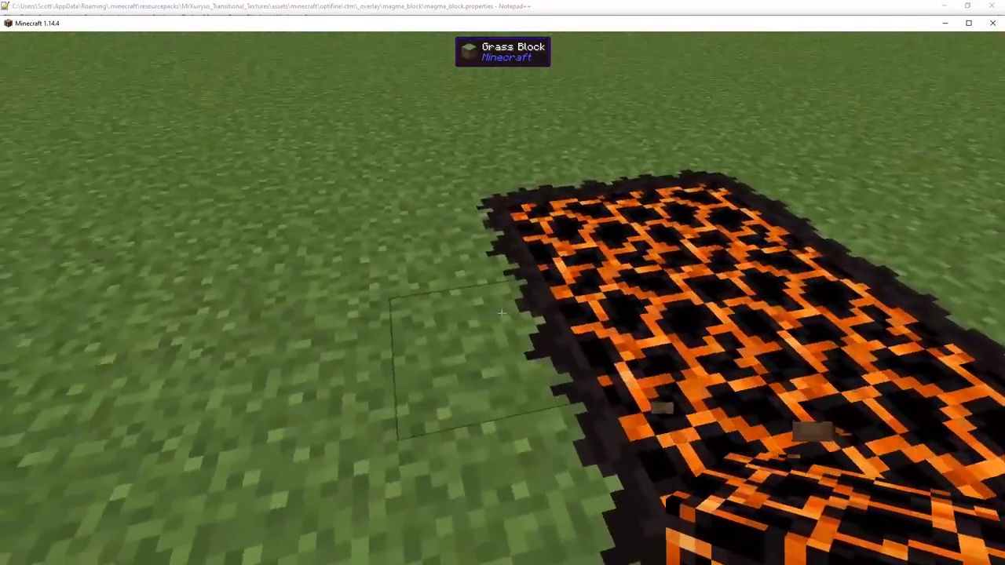
{"action": "key", "text": "F5"}
{"action": "key", "text": "F5"}
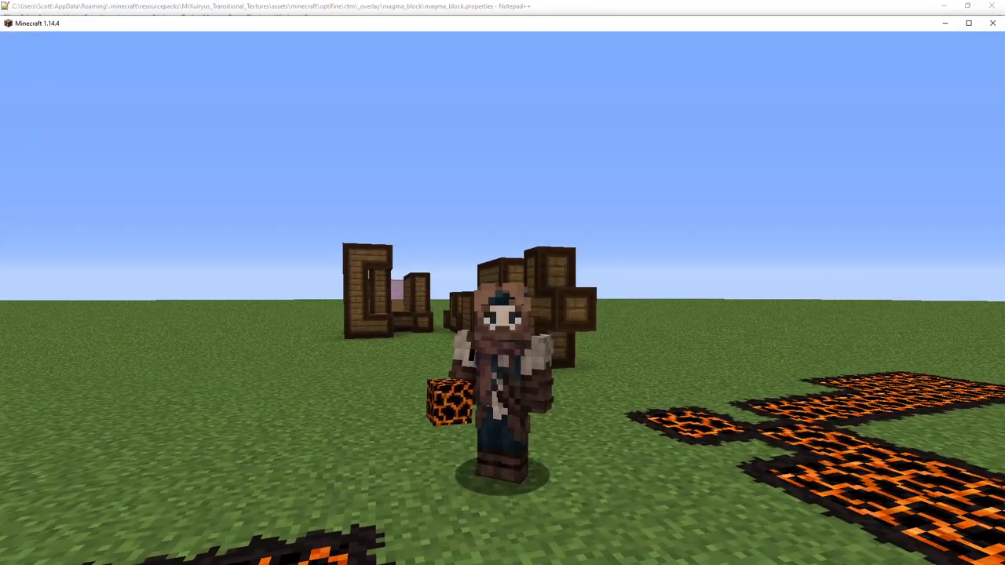